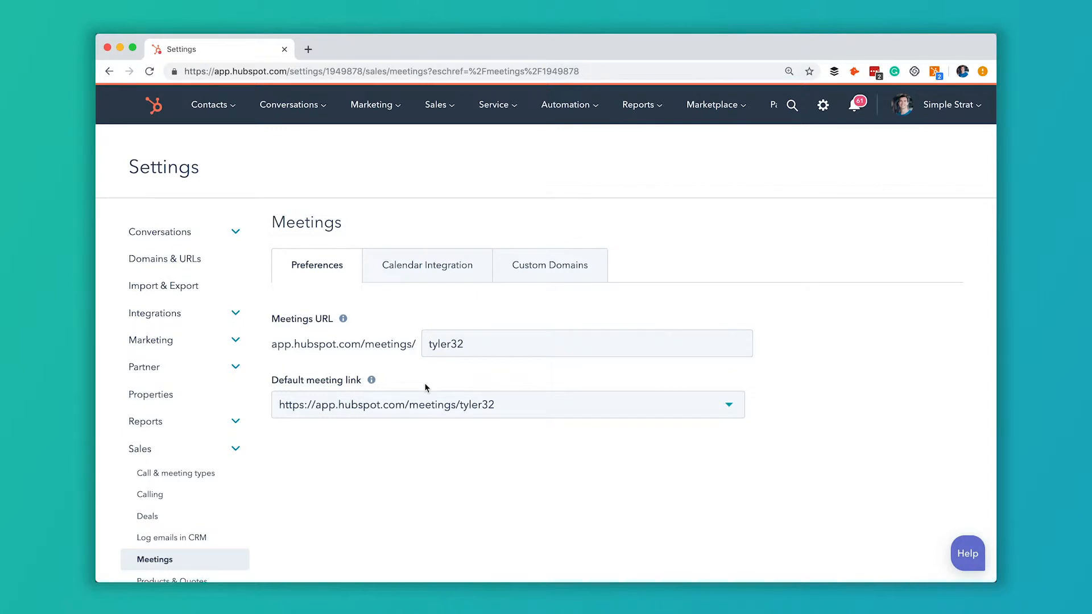
# Step: Under Calendar Integration's Custom Domains, choose meetings.hubspot.com (default) as the meeting domain
pyautogui.click(428, 275)
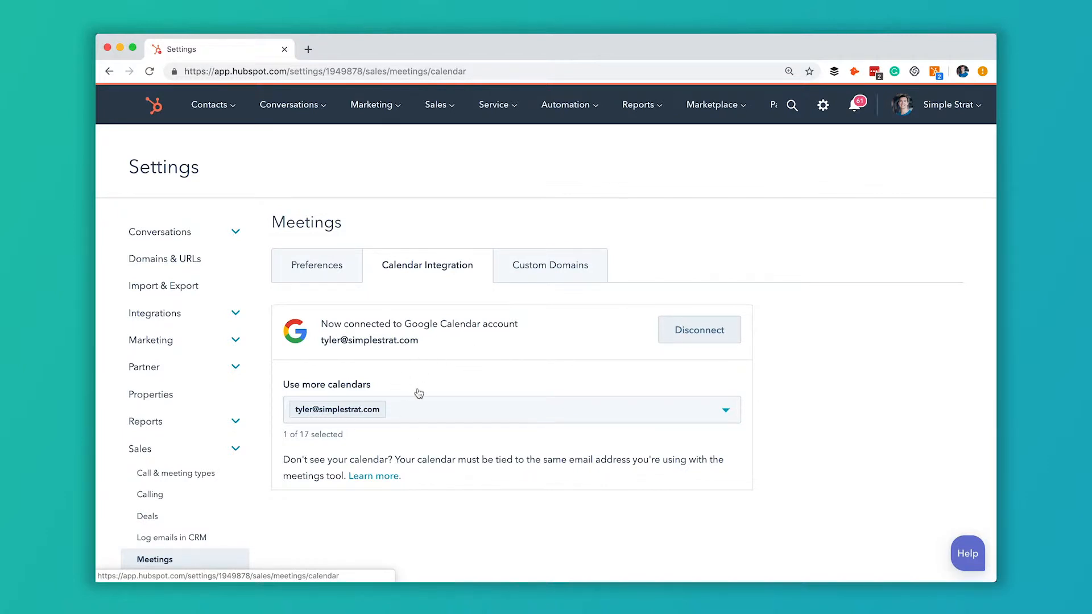
pyautogui.click(572, 265)
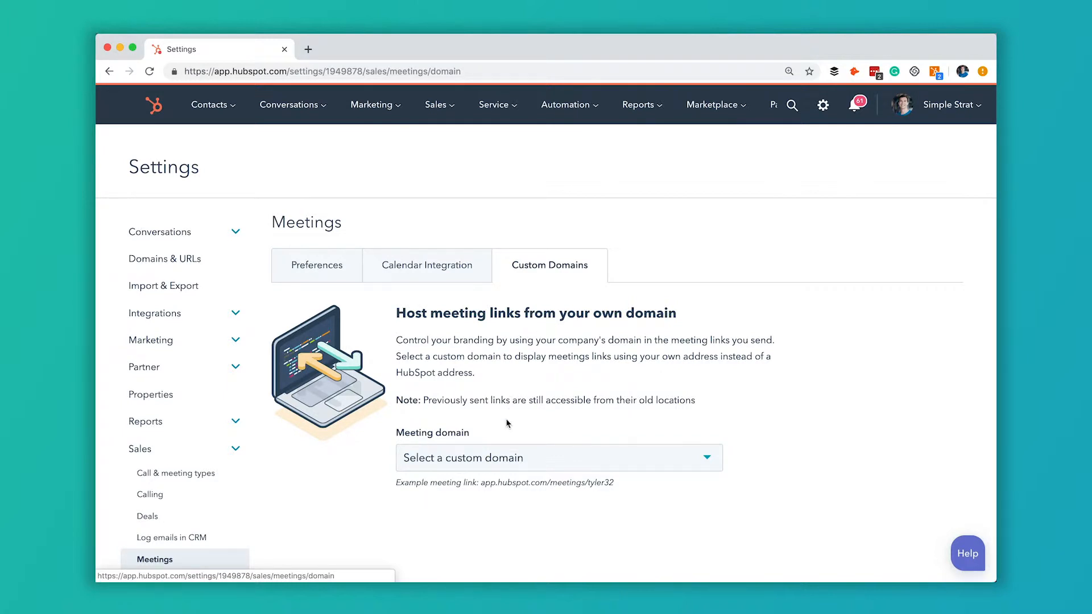
pyautogui.click(524, 464)
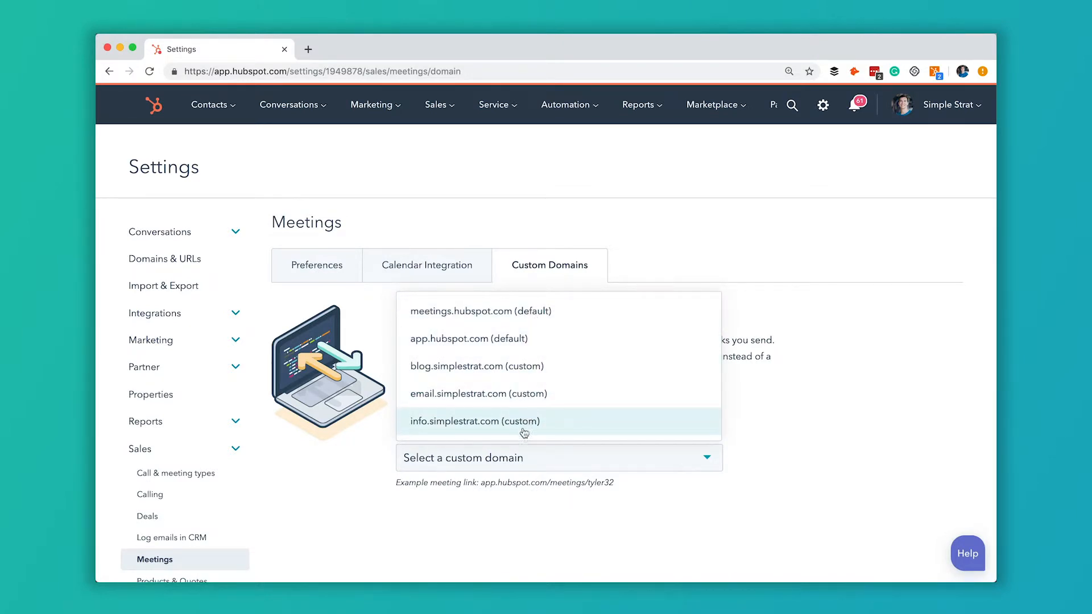
pyautogui.click(566, 320)
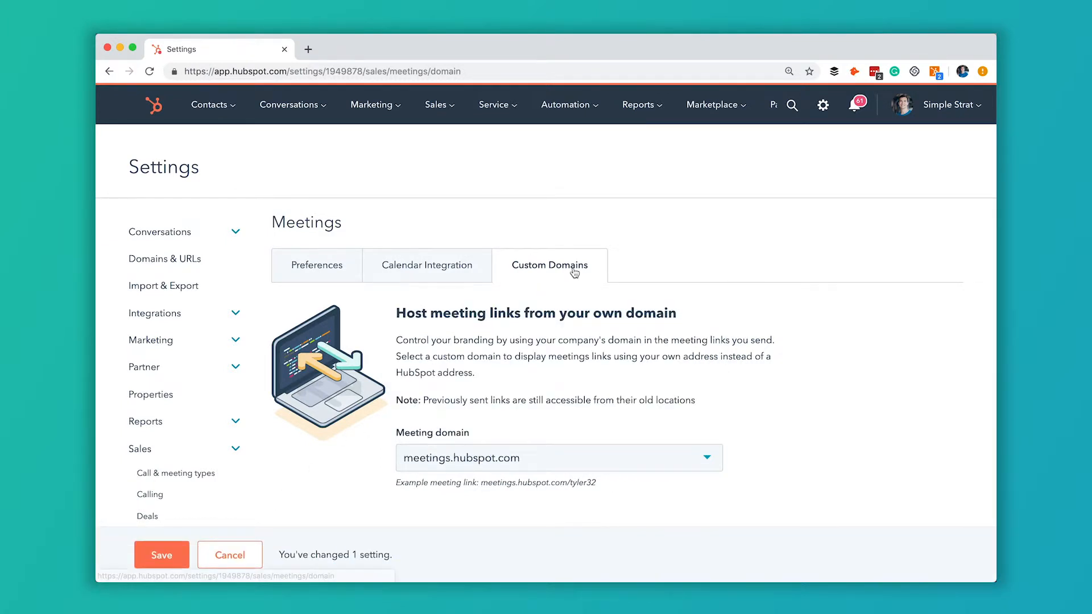
# Step: Go to Sales > Meetings and start creating a new Personal meeting link
pyautogui.click(448, 108)
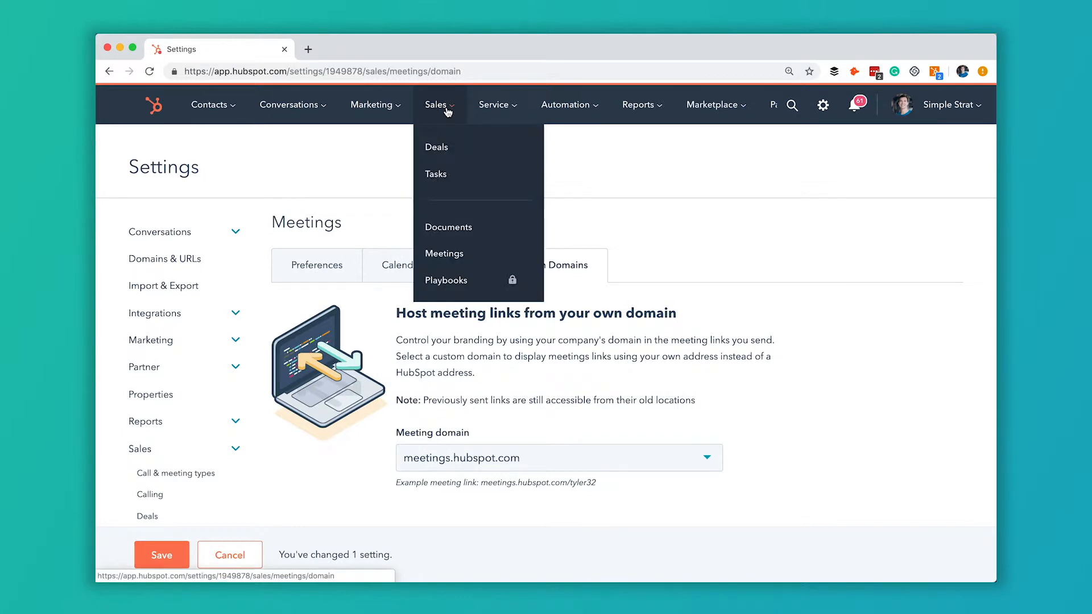
pyautogui.click(454, 255)
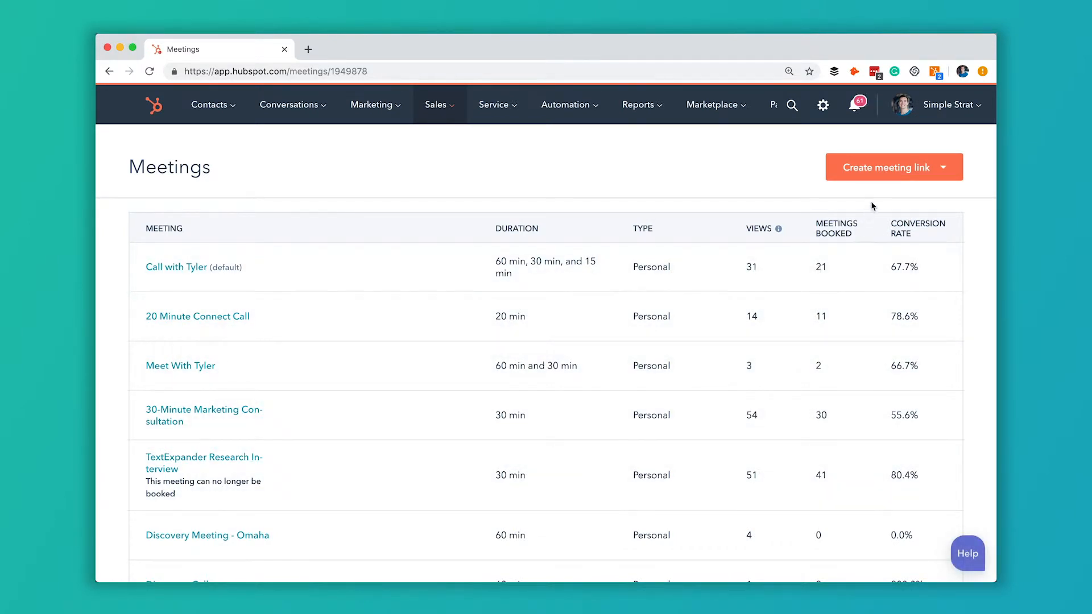
pyautogui.click(892, 179)
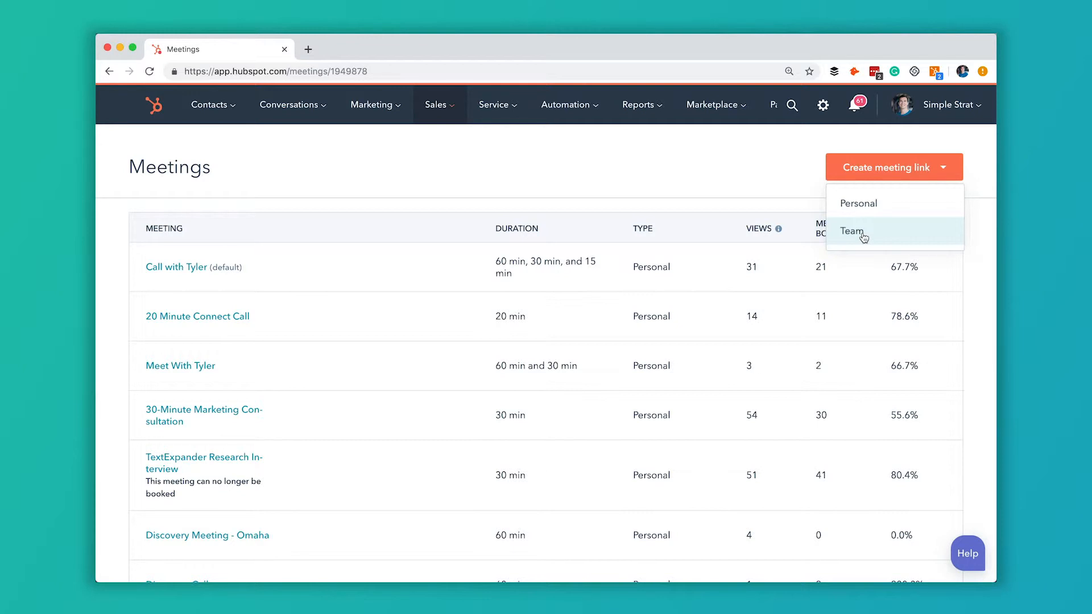
pyautogui.click(887, 202)
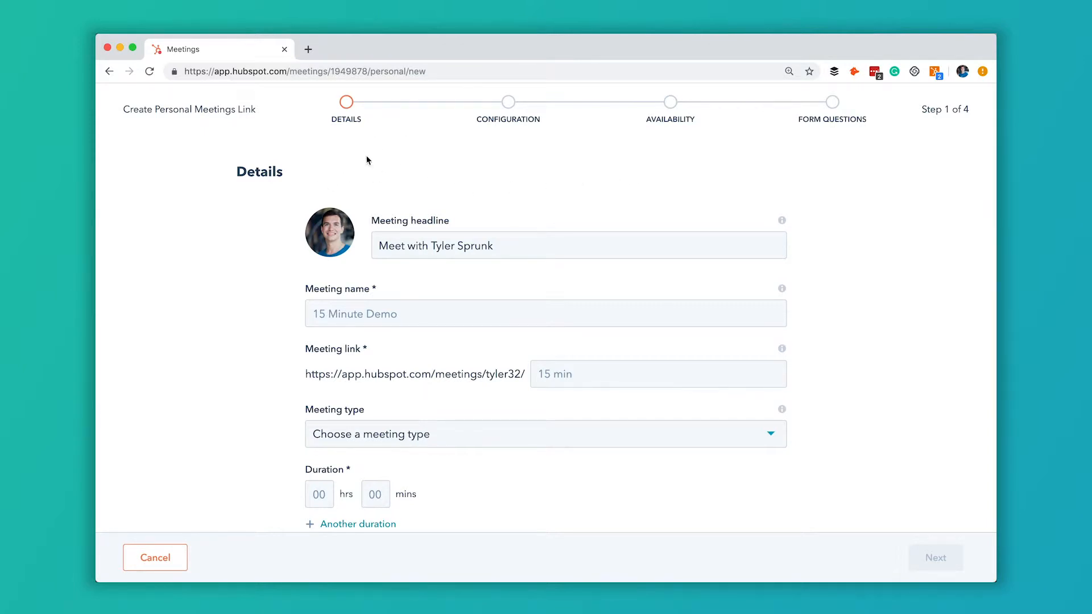
# Step: Select the meeting link ending and open the Meeting type list
pyautogui.scroll(-1, 376, 158)
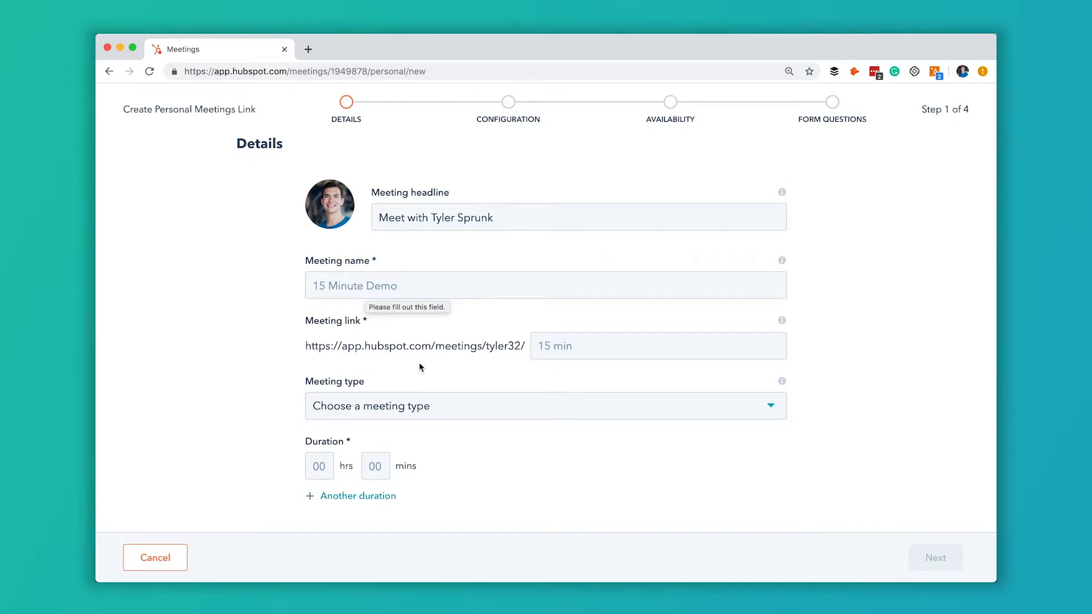
pyautogui.moveTo(304, 346); pyautogui.dragTo(456, 347)
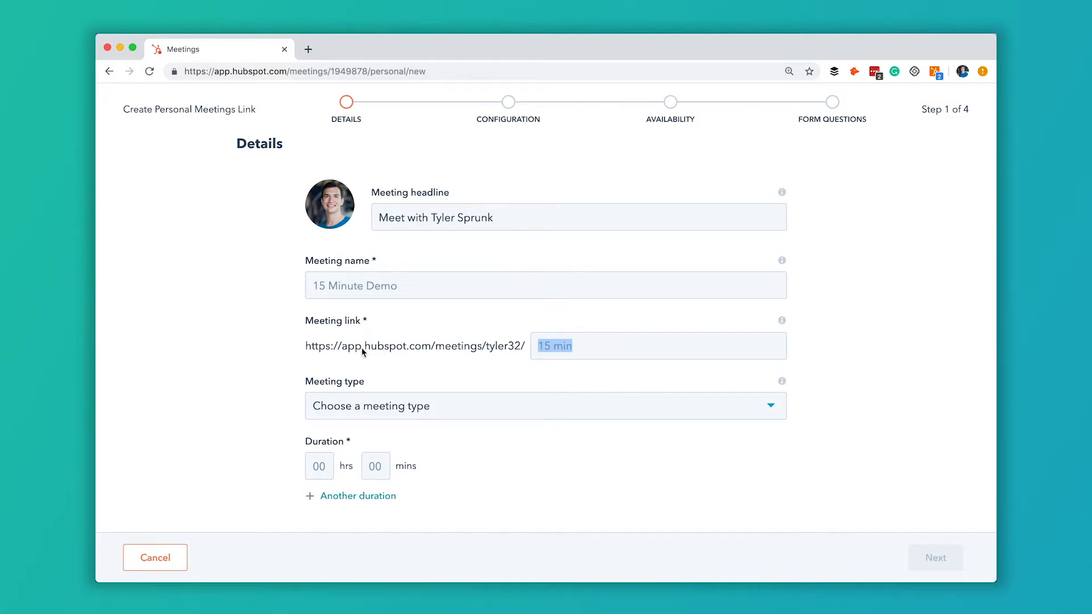
pyautogui.click(590, 348)
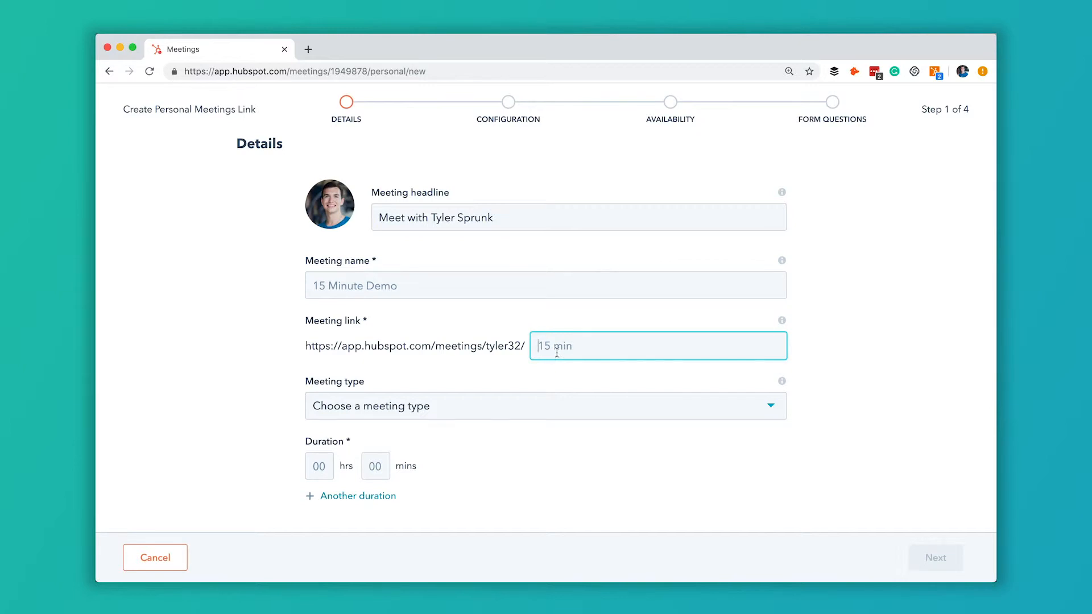
pyautogui.click(459, 409)
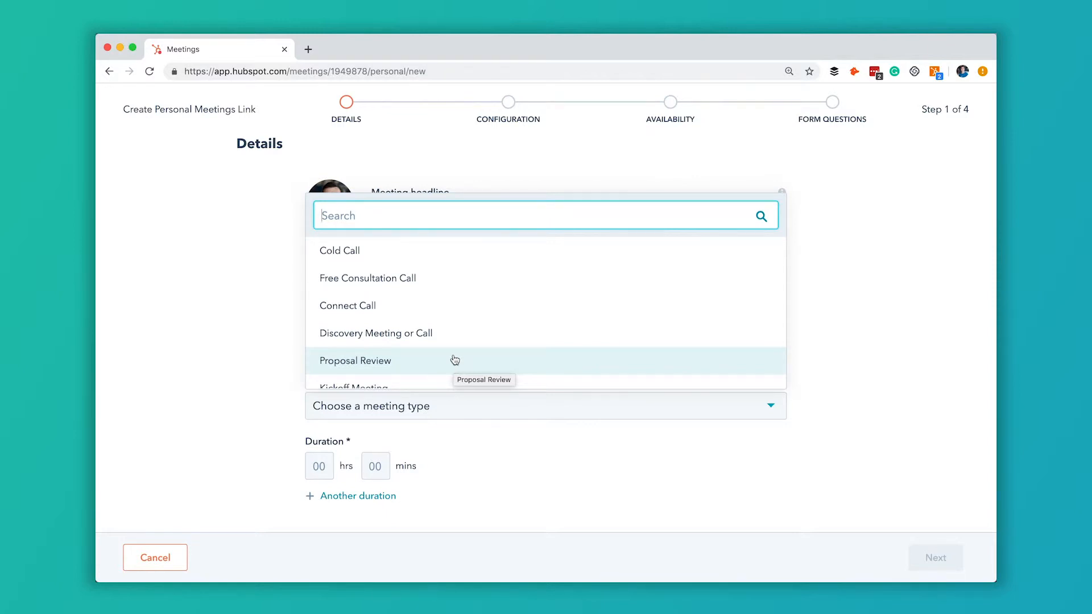
# Step: Make it a Free Consultation Call with 1-hour and 30-minute duration options
pyautogui.click(428, 284)
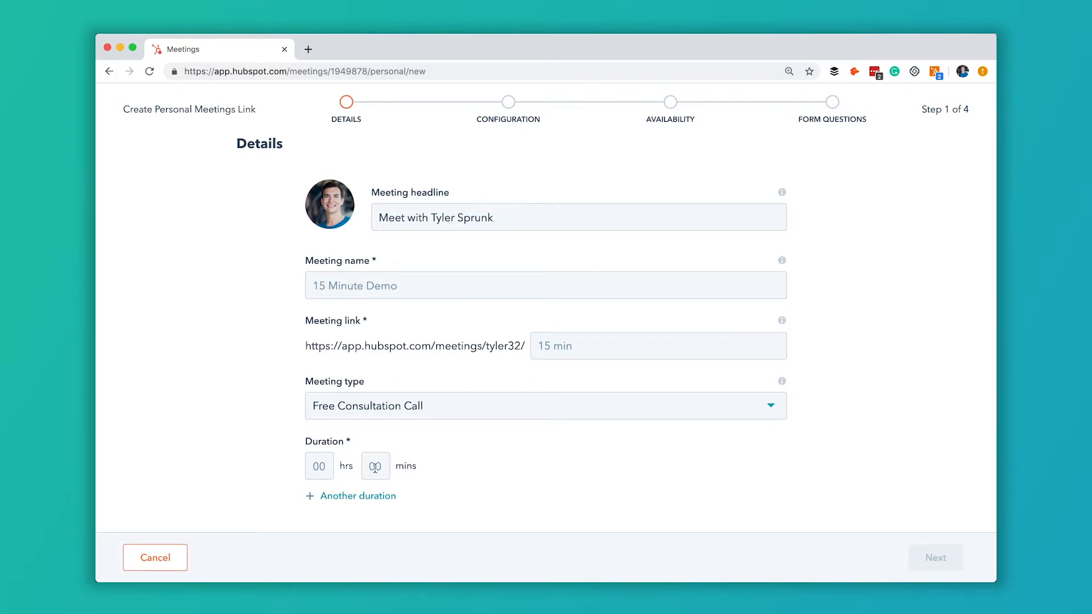
pyautogui.click(326, 466)
pyautogui.write('1')
pyautogui.press('Tab')
pyautogui.click(391, 499)
pyautogui.scroll(-1, 474, 466)
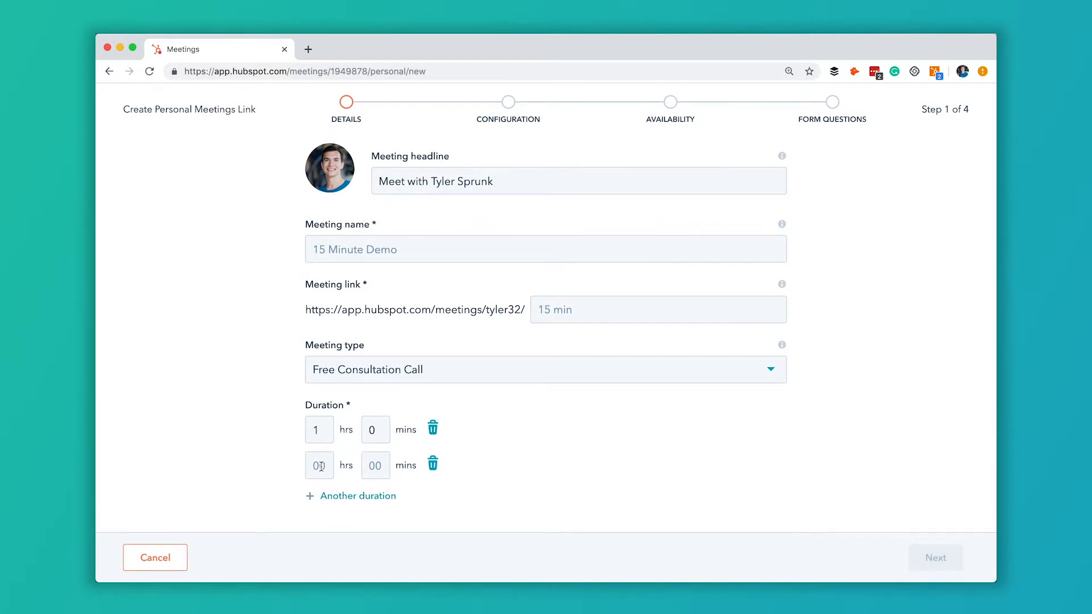
pyautogui.click(370, 463)
pyautogui.write('30')
pyautogui.click(519, 457)
# Step: Set the link ending and meeting name to 'meeting', then continue to Configuration
pyautogui.scroll(1, 514, 408)
pyautogui.click(585, 349)
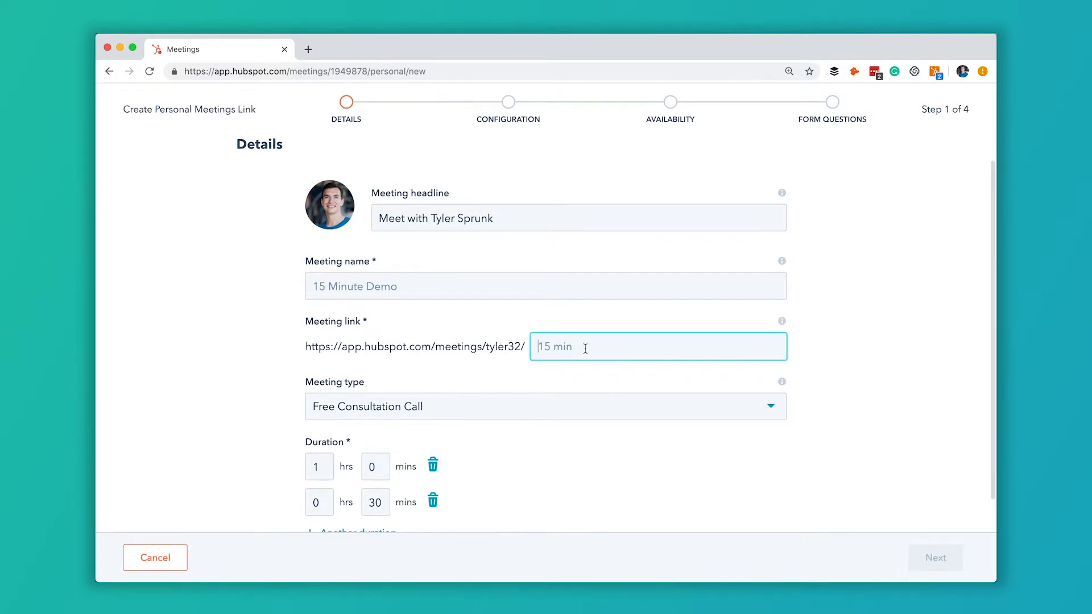
pyautogui.write('meeting')
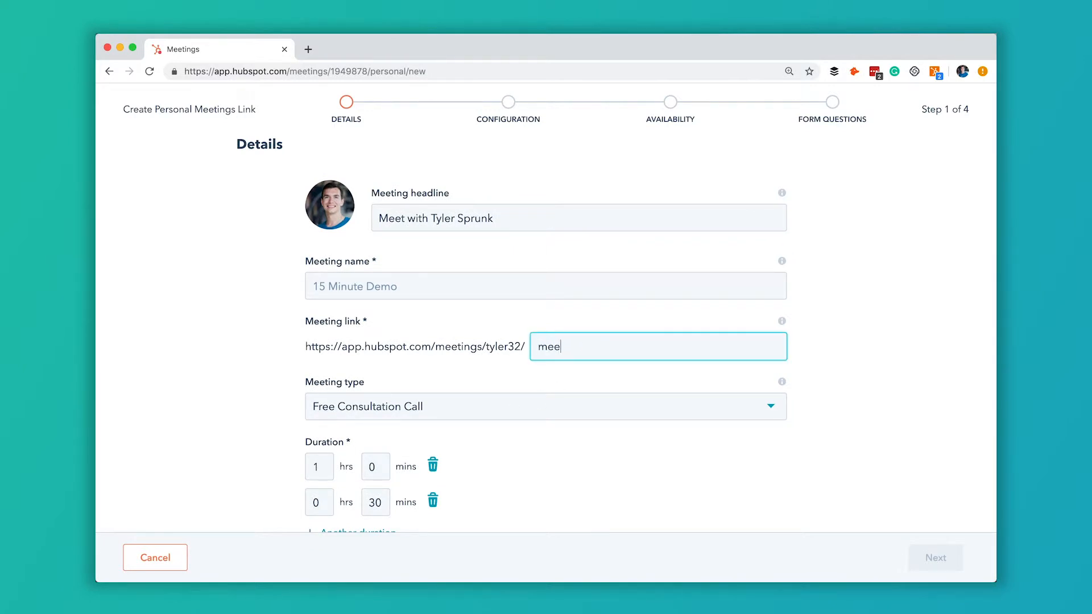
pyautogui.click(604, 444)
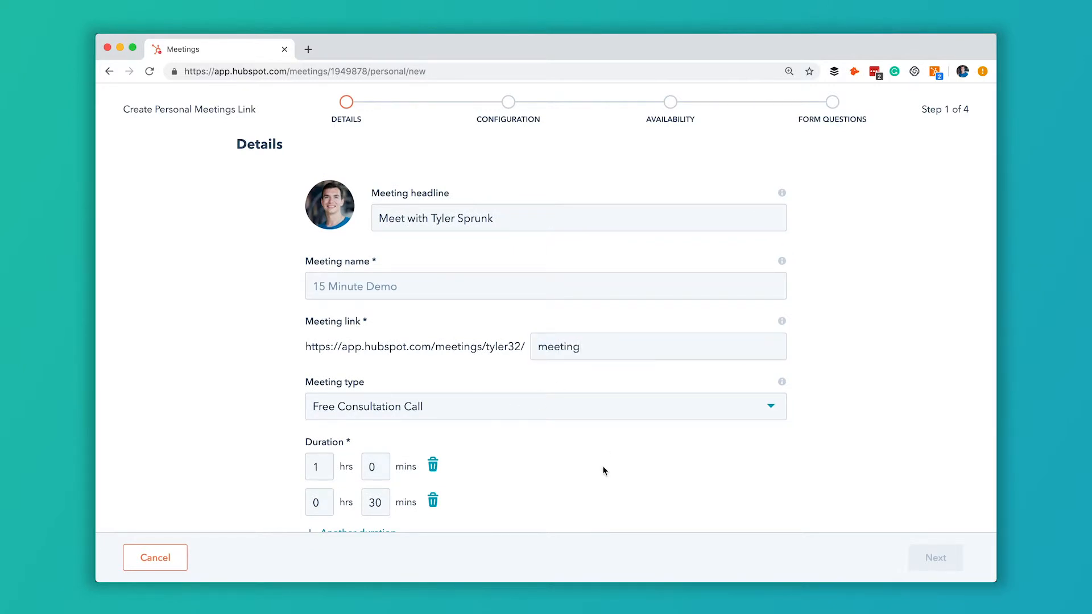
pyautogui.scroll(-1, 605, 471)
pyautogui.click(528, 246)
pyautogui.write('met')
pyautogui.write('ting')
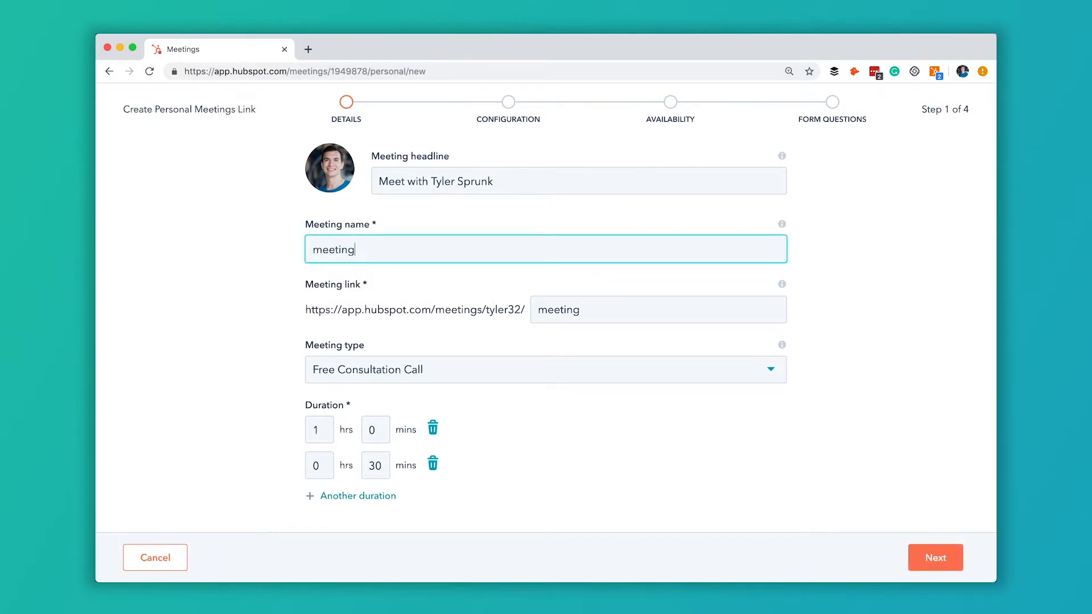
pyautogui.click(937, 558)
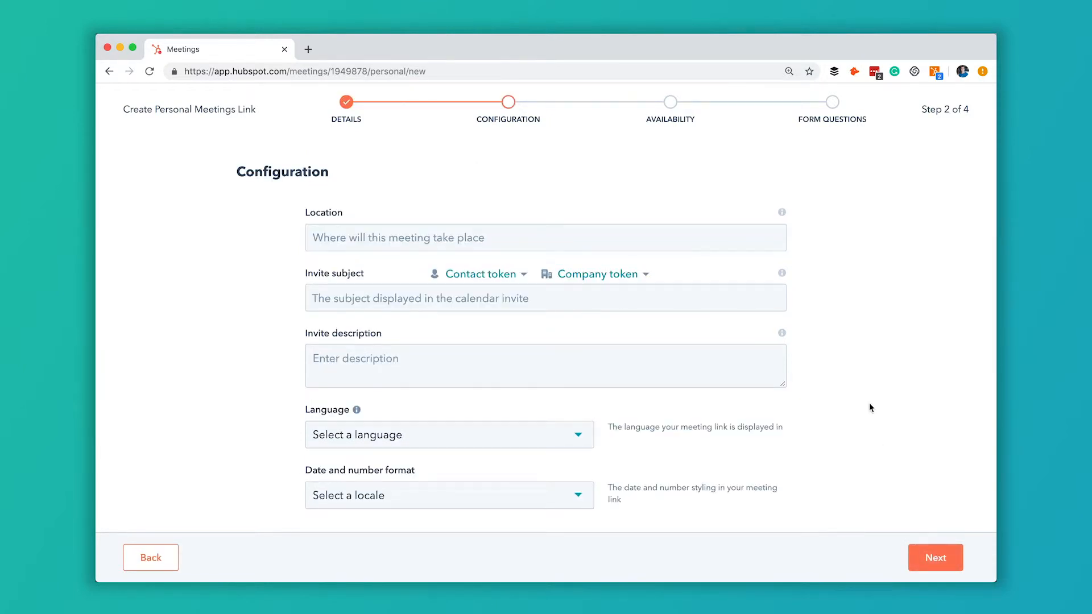
# Step: Go through the meeting location, invite subject and invite description fields
pyautogui.scroll(-2, 810, 378)
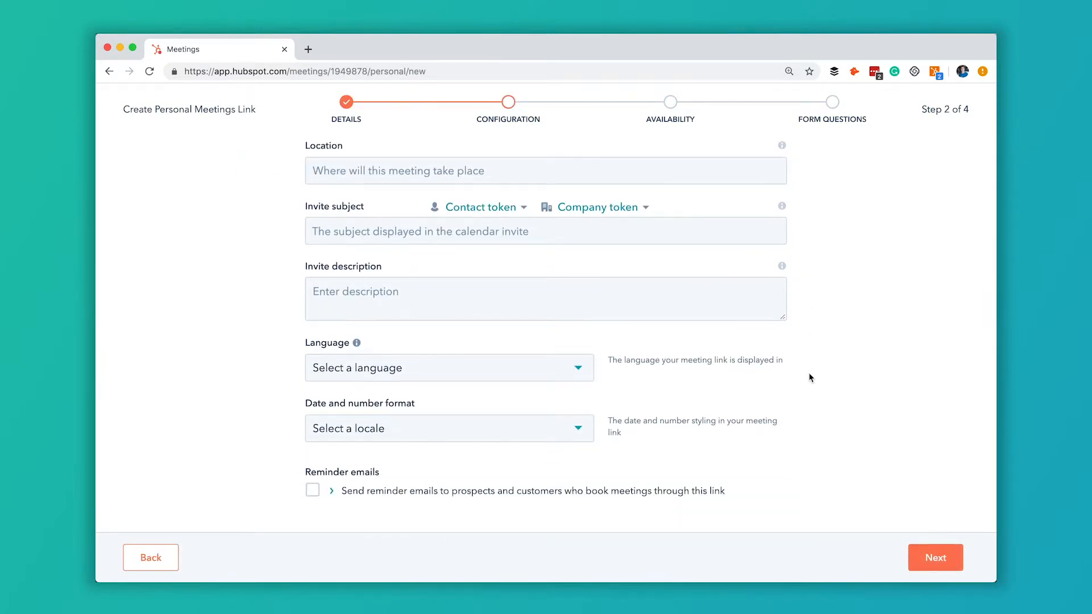
pyautogui.scroll(2, 809, 374)
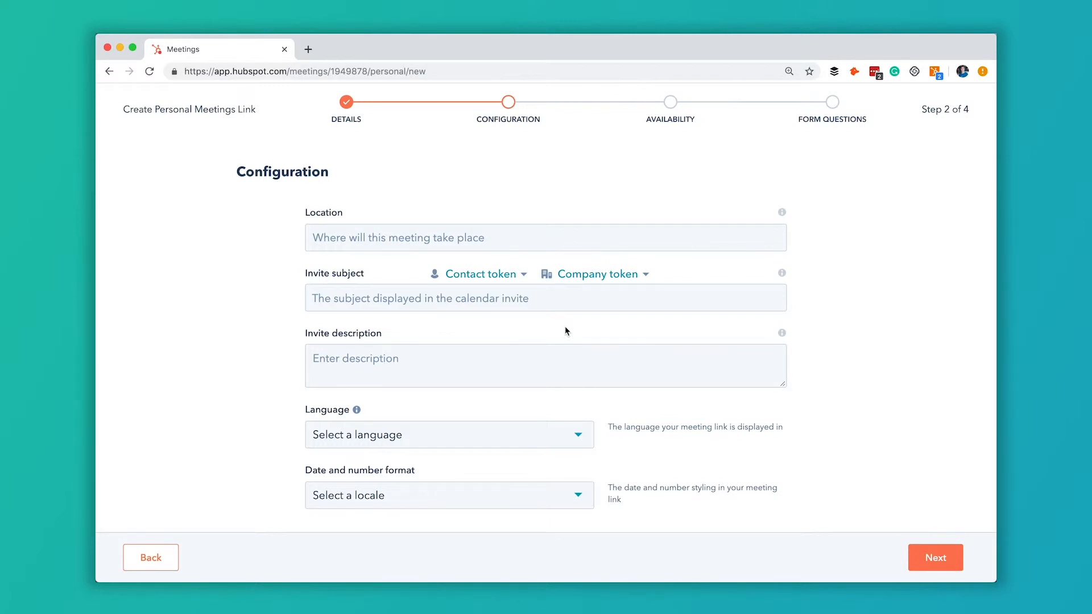
pyautogui.click(408, 240)
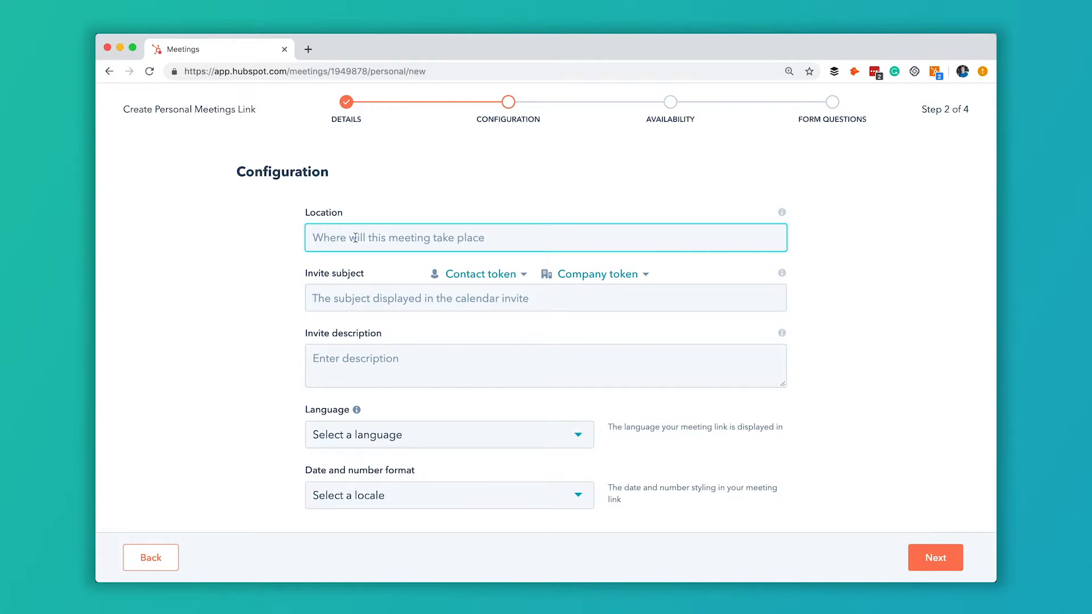
pyautogui.scroll(-2, 380, 239)
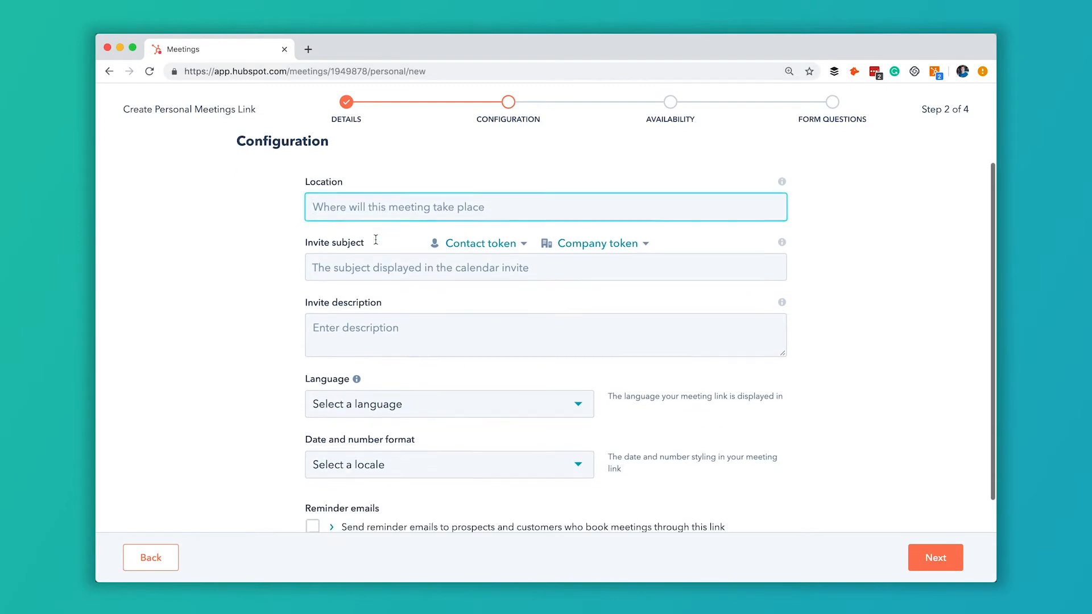
pyautogui.click(387, 236)
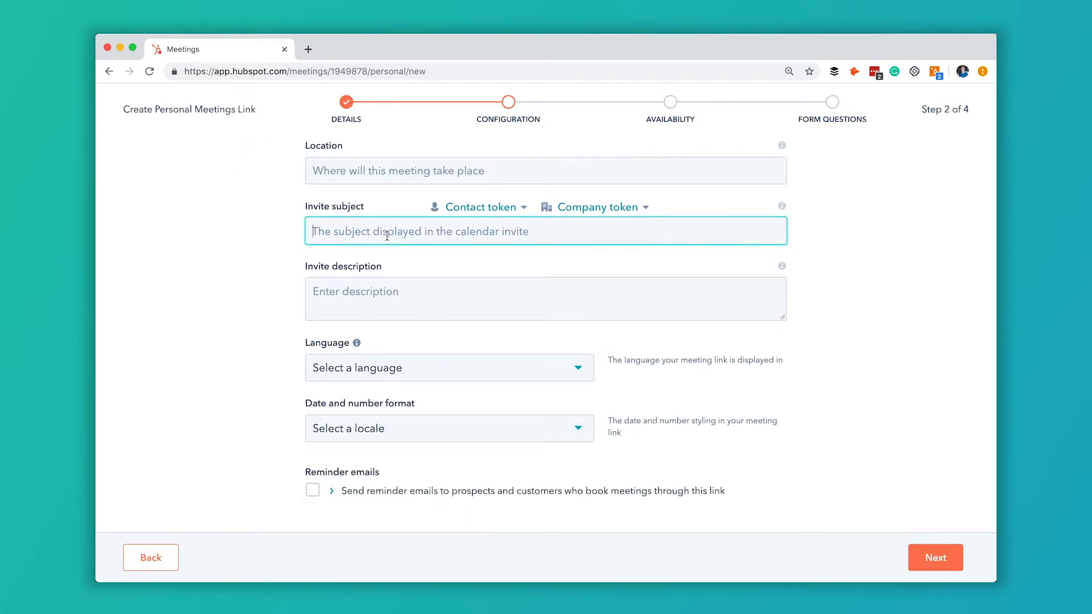
pyautogui.click(405, 298)
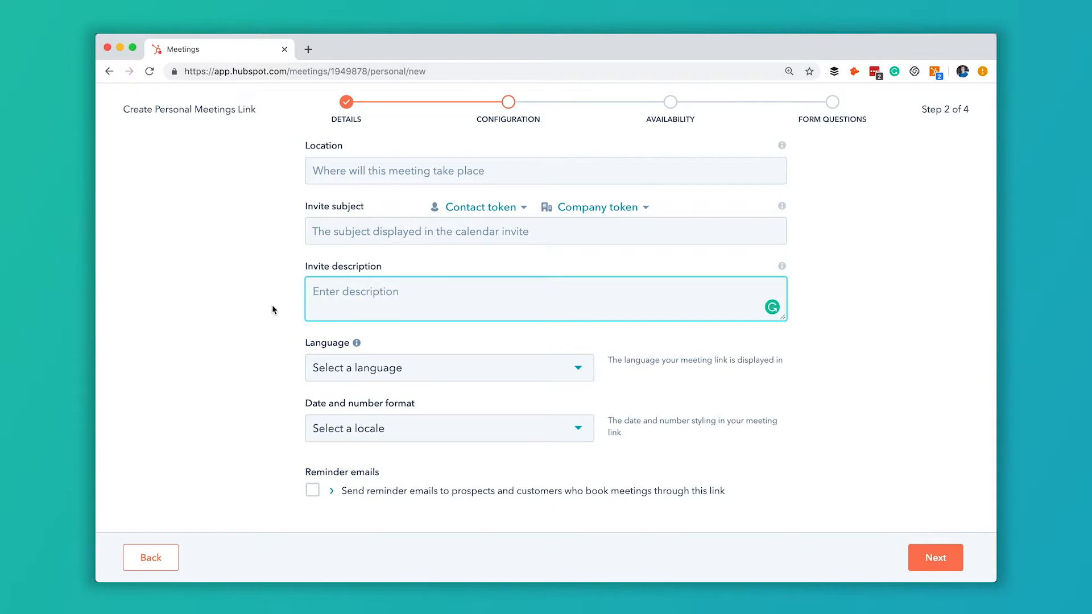
# Step: Set language to English, keep United States date format, and enable reminder emails
pyautogui.click(392, 367)
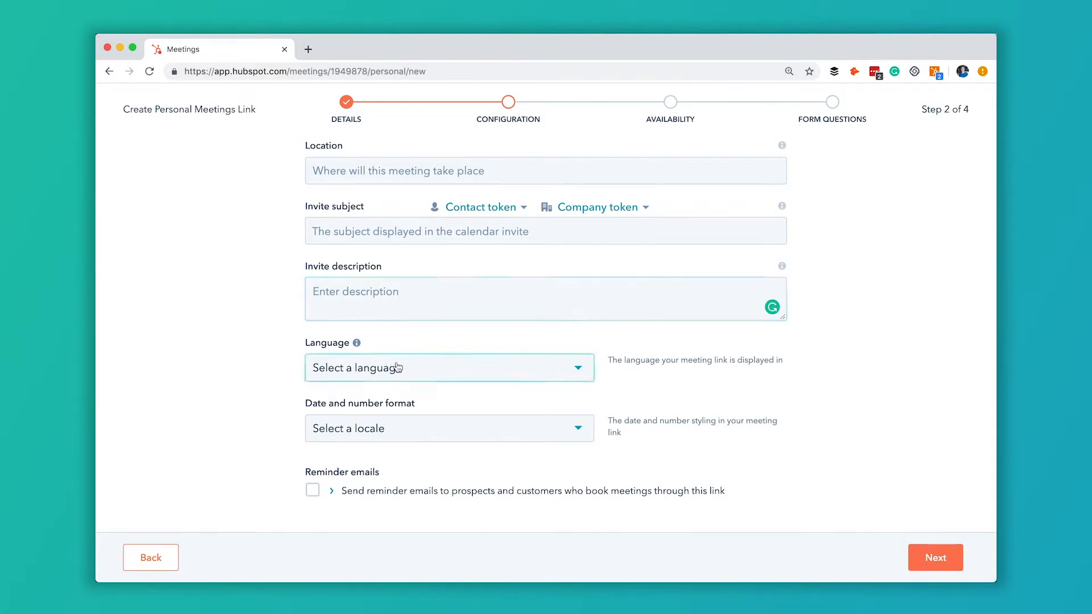
pyautogui.scroll(-7, 350, 484)
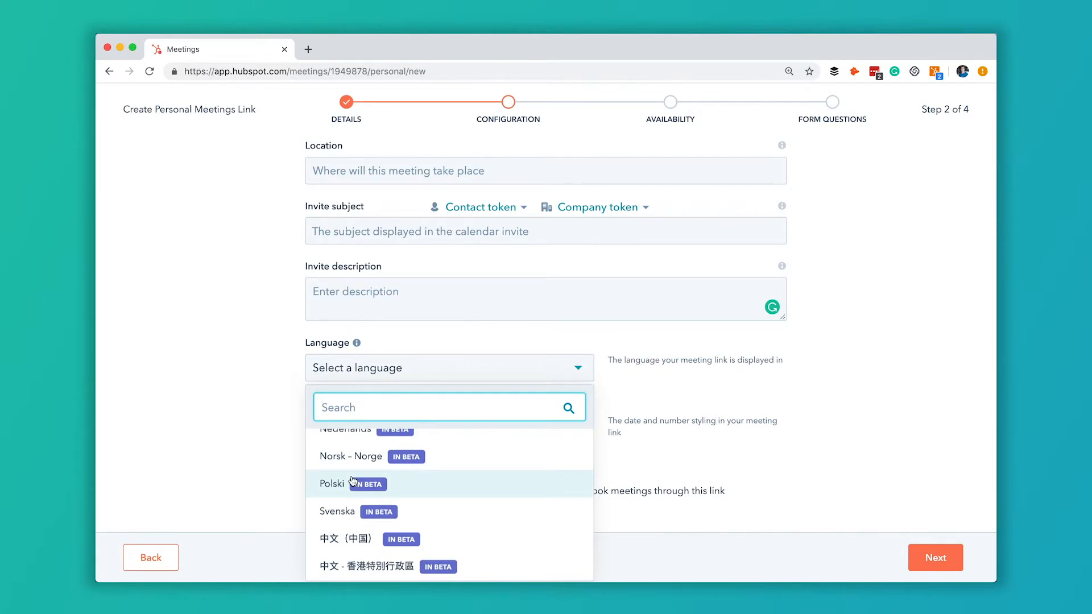
pyautogui.scroll(7, 350, 481)
pyautogui.click(341, 445)
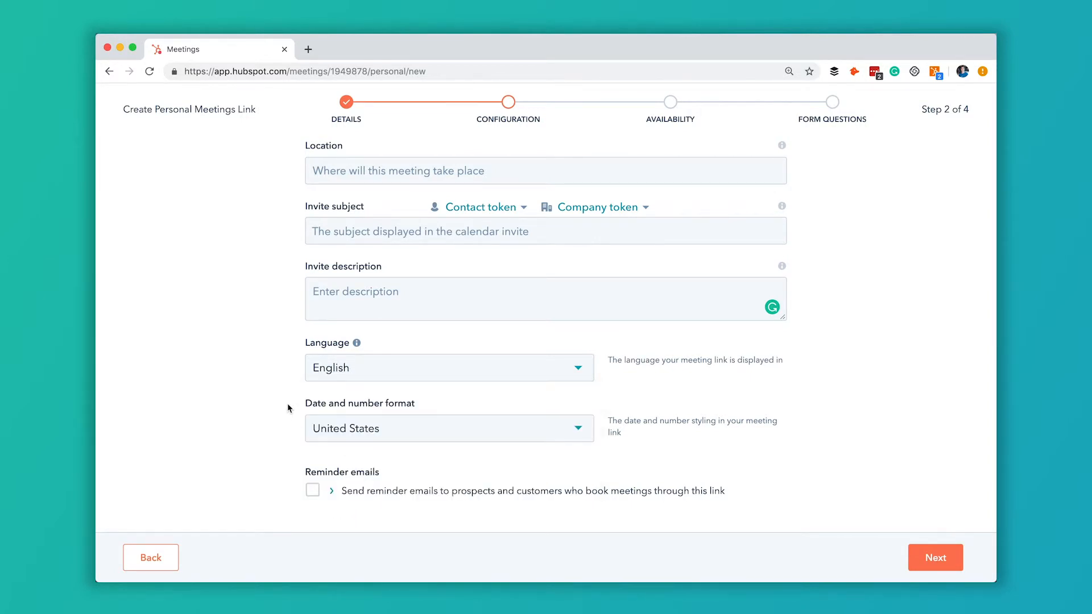
pyautogui.click(462, 438)
pyautogui.click(436, 398)
pyautogui.click(312, 491)
# Step: Include the invite description in reminder emails and advance to the Availability step
pyautogui.scroll(-5, 273, 445)
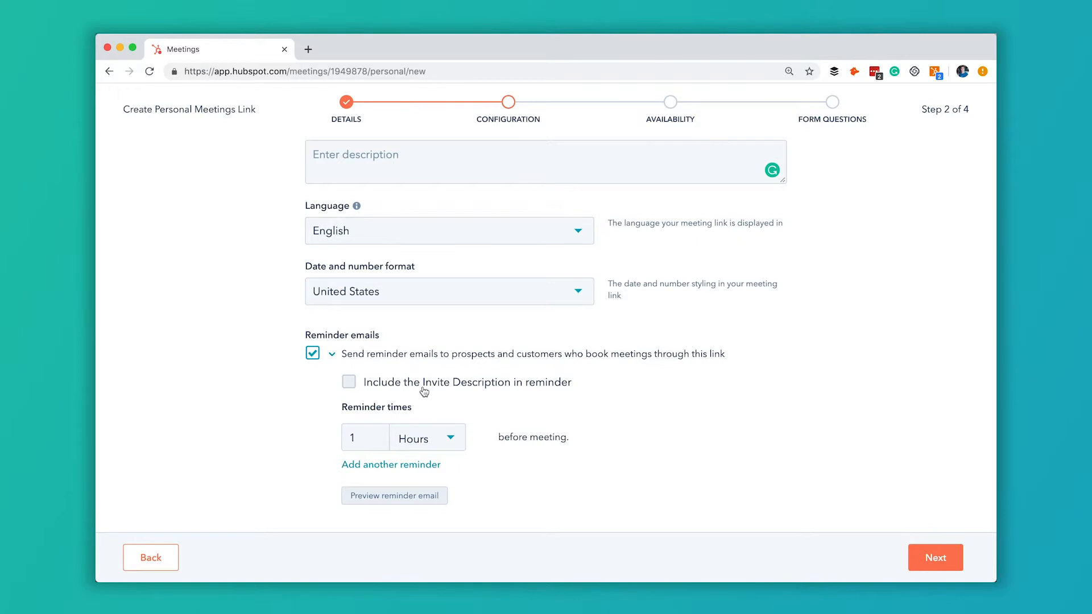
pyautogui.click(397, 165)
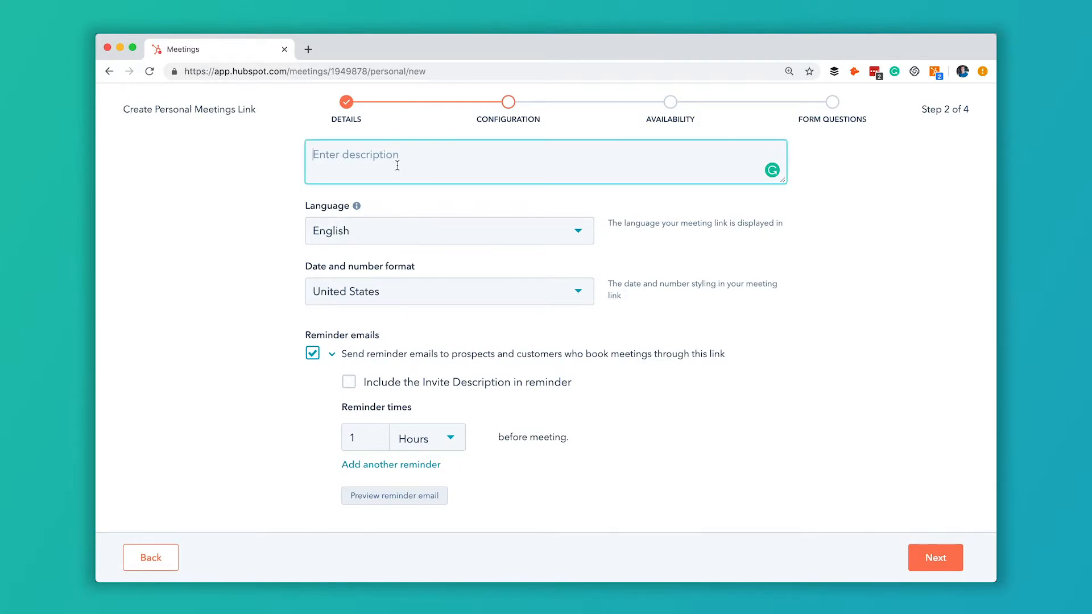
pyautogui.click(351, 387)
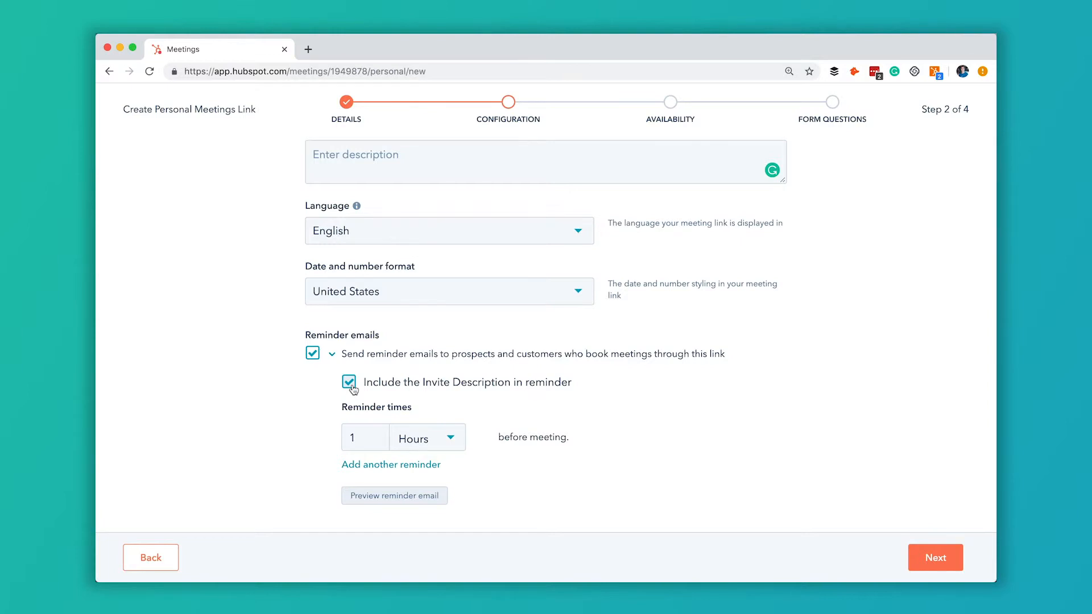
pyautogui.scroll(1, 708, 465)
pyautogui.scroll(4, 709, 465)
pyautogui.scroll(-4, 708, 465)
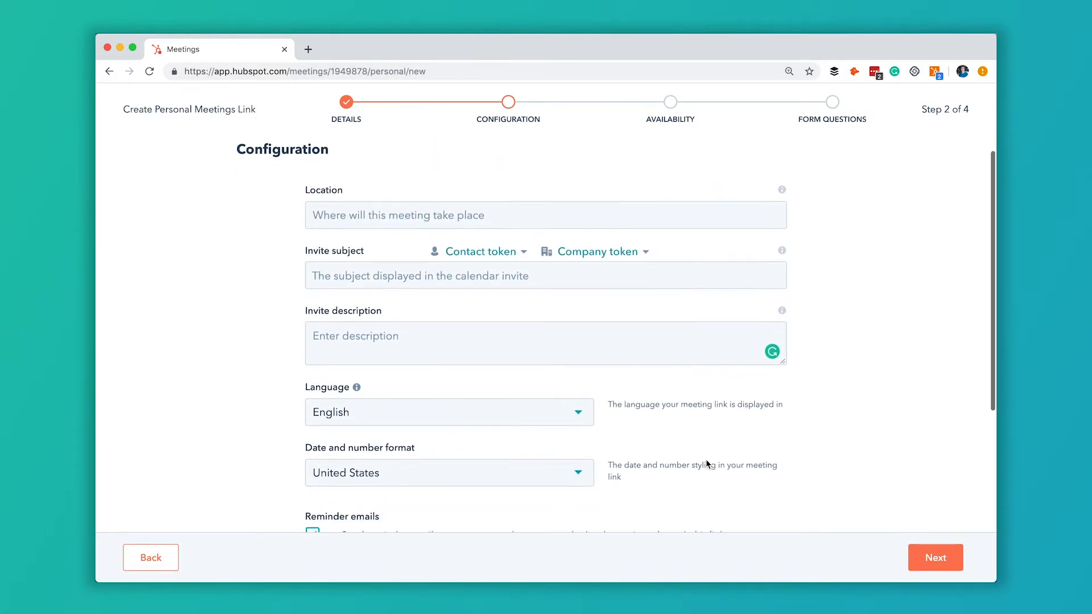
pyautogui.click(941, 558)
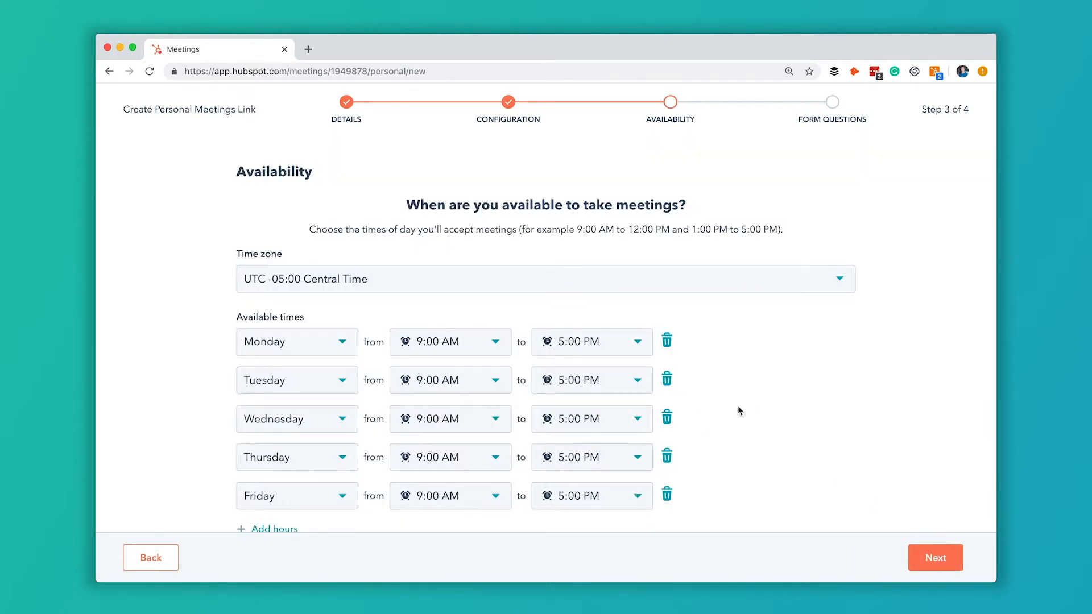
# Step: Delete the Monday, Wednesday, Thursday and Friday rows, leaving Tuesday 9:00 AM–5:00 PM
pyautogui.scroll(-3, 740, 411)
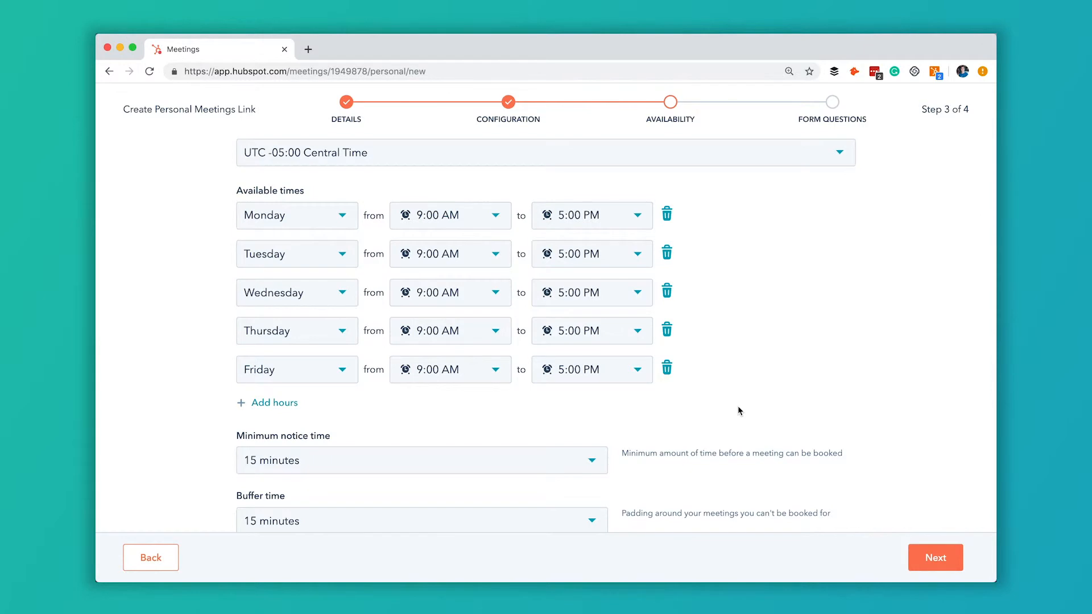
pyautogui.scroll(-1, 739, 411)
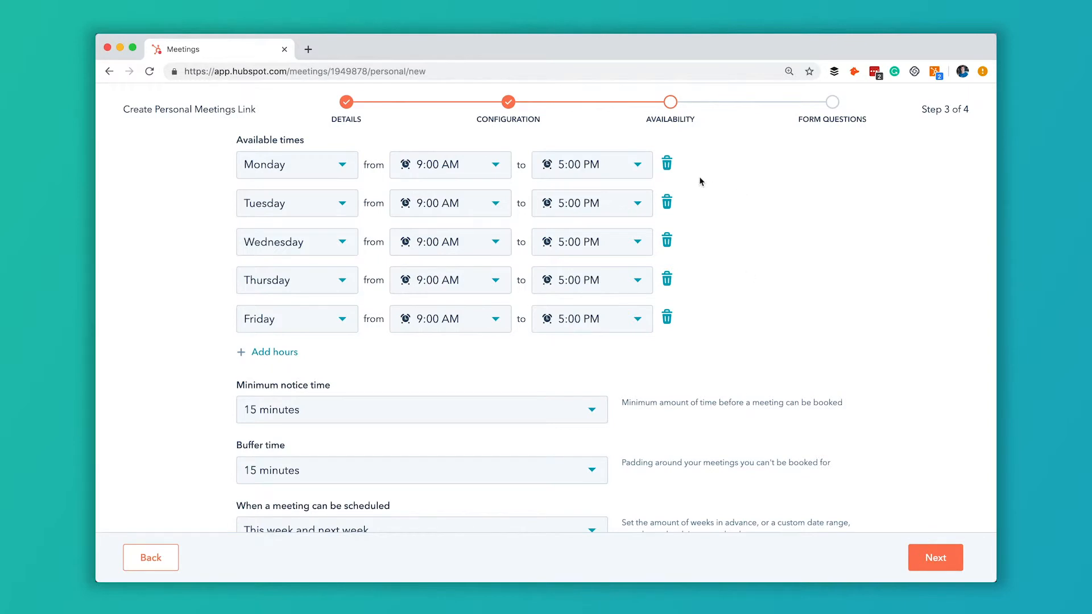
pyautogui.click(667, 165)
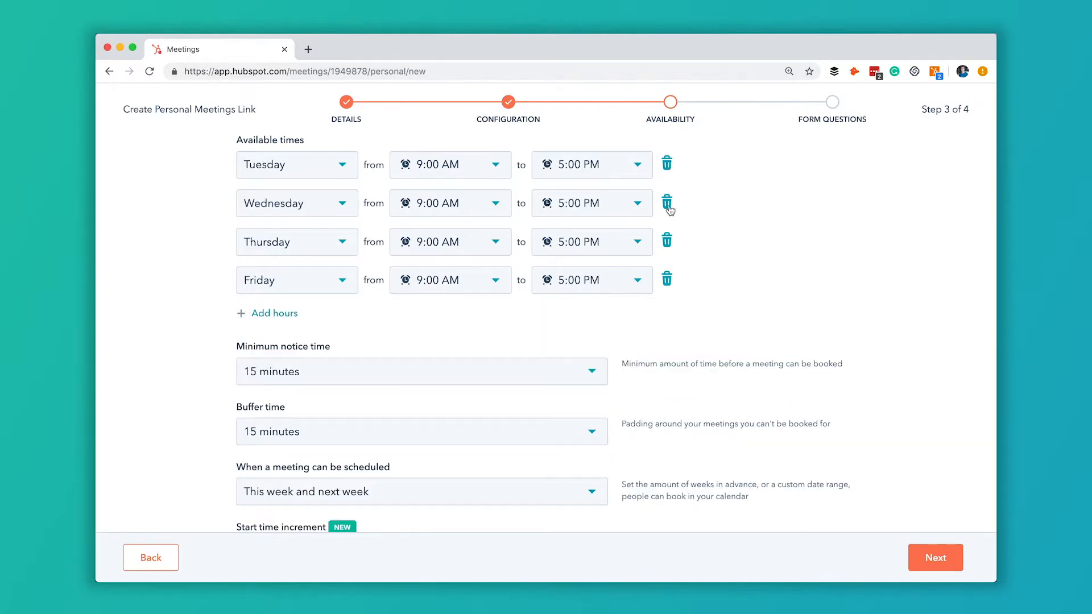
pyautogui.click(671, 207)
pyautogui.click(667, 207)
pyautogui.click(667, 220)
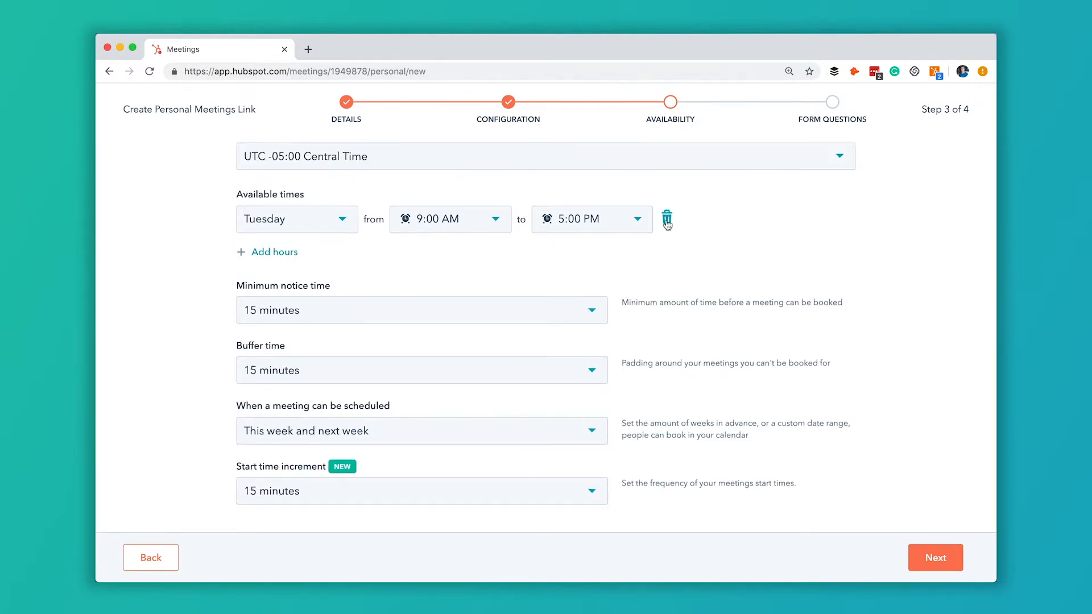
pyautogui.scroll(3, 473, 250)
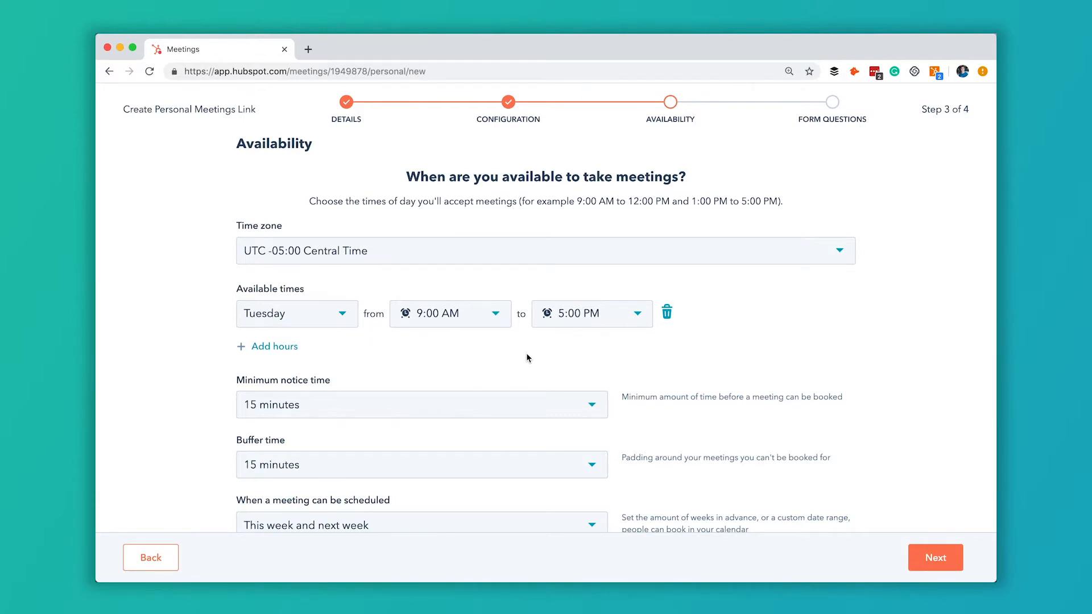
pyautogui.scroll(-3, 527, 357)
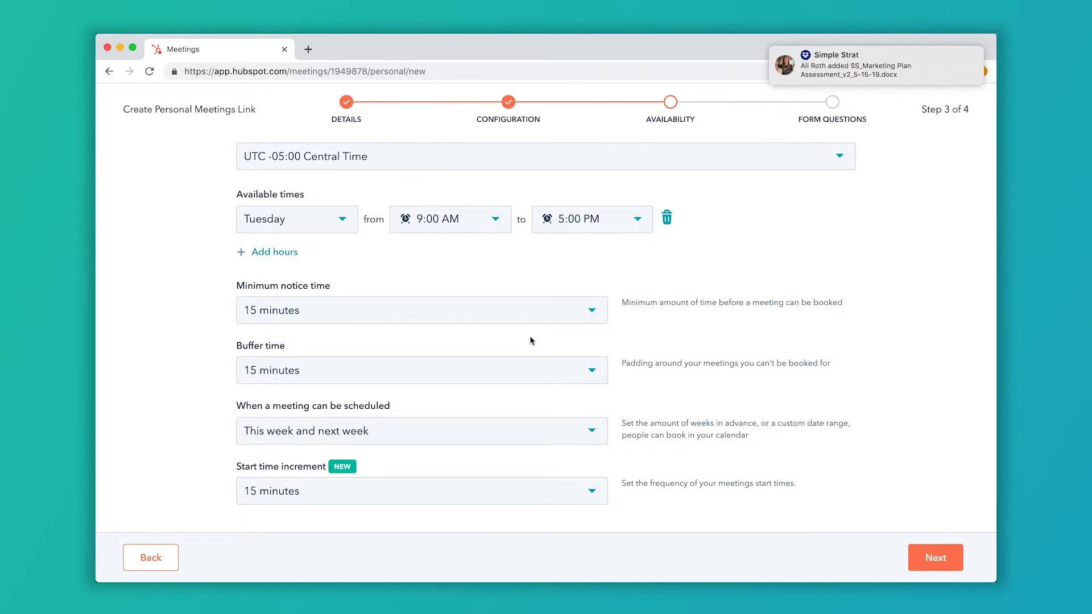
# Step: Leave minimum notice unchanged and change the buffer time from 15 minutes to 1 hour
pyautogui.click(556, 312)
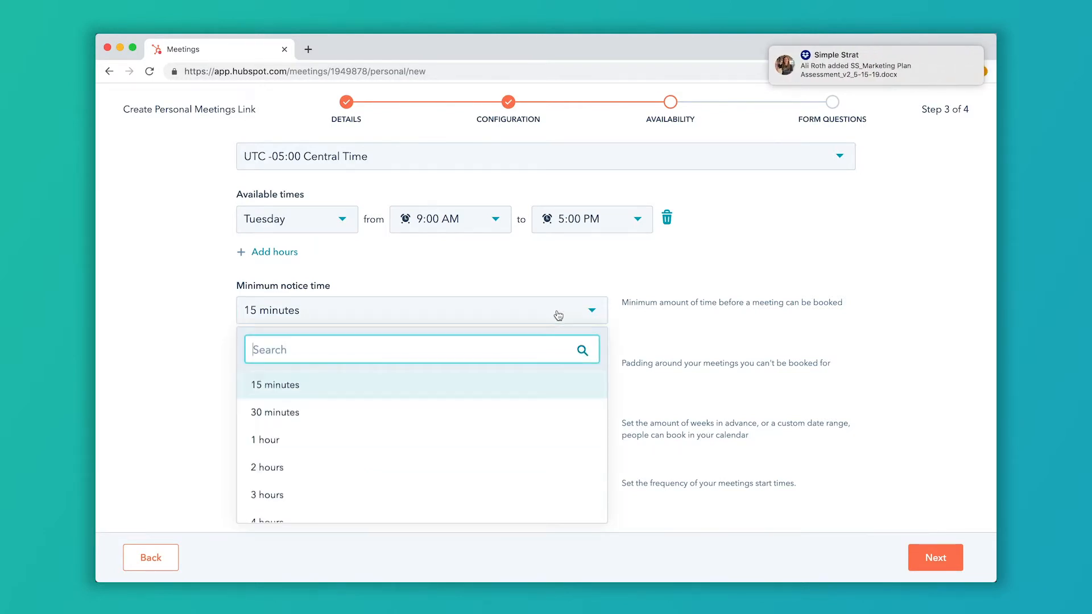
pyautogui.scroll(-3, 508, 432)
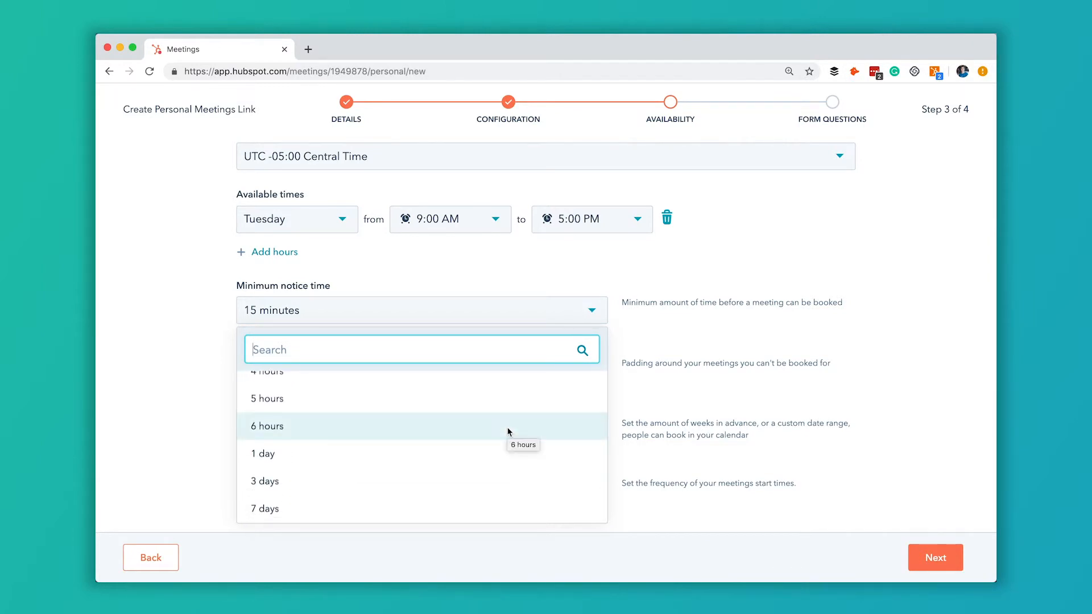
pyautogui.click(202, 370)
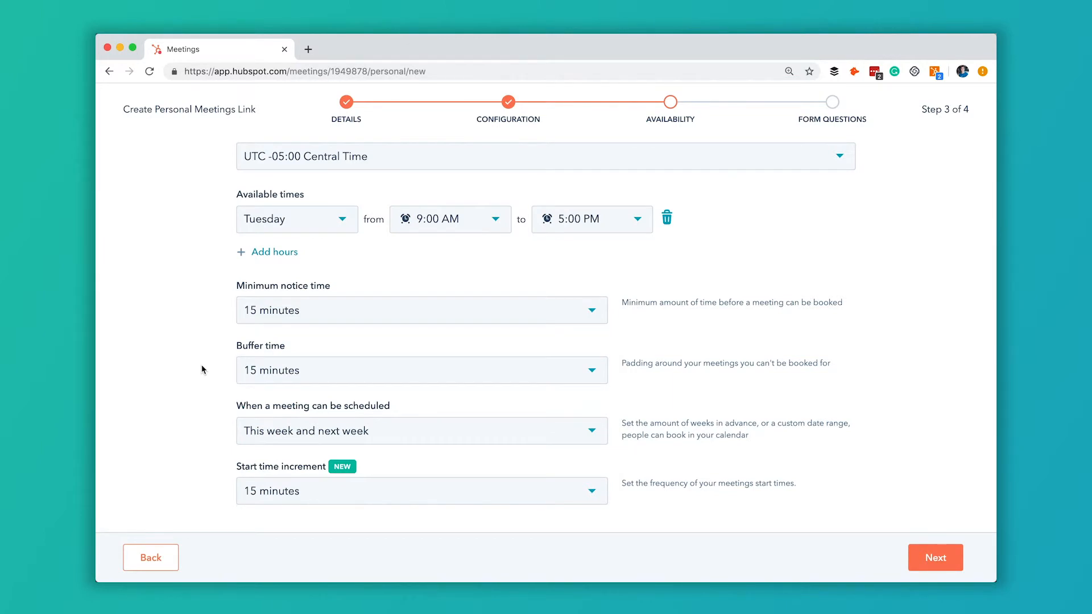
pyautogui.click(430, 374)
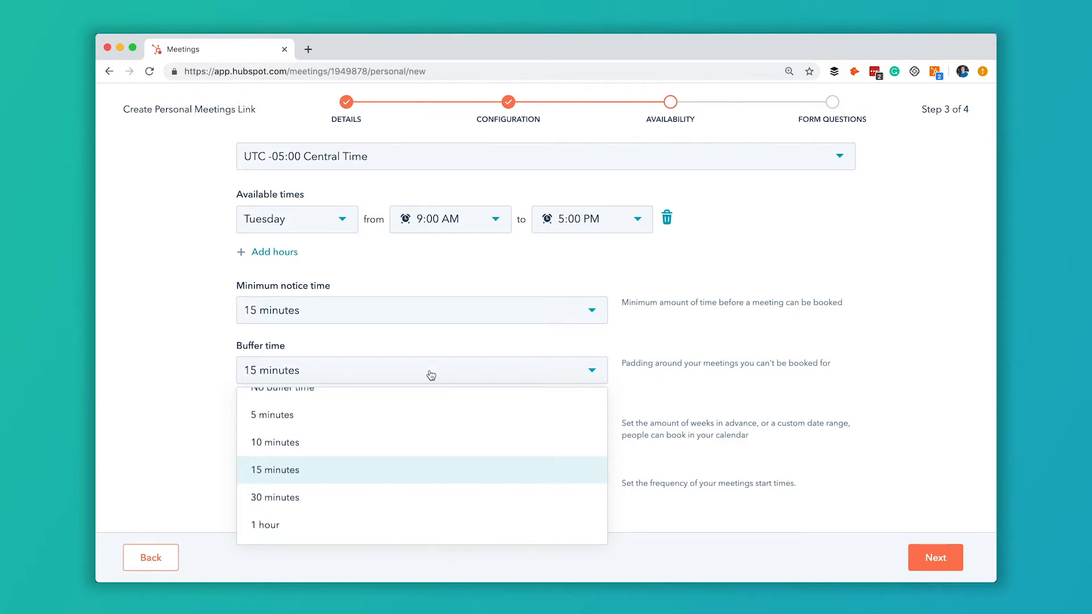
pyautogui.scroll(1, 349, 443)
pyautogui.click(331, 493)
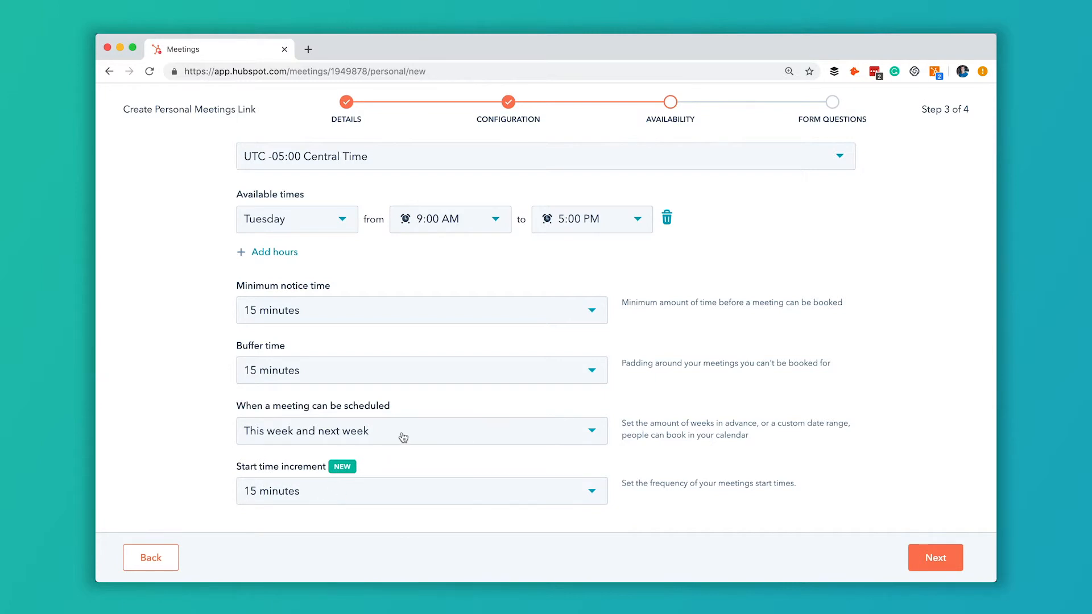
pyautogui.click(431, 375)
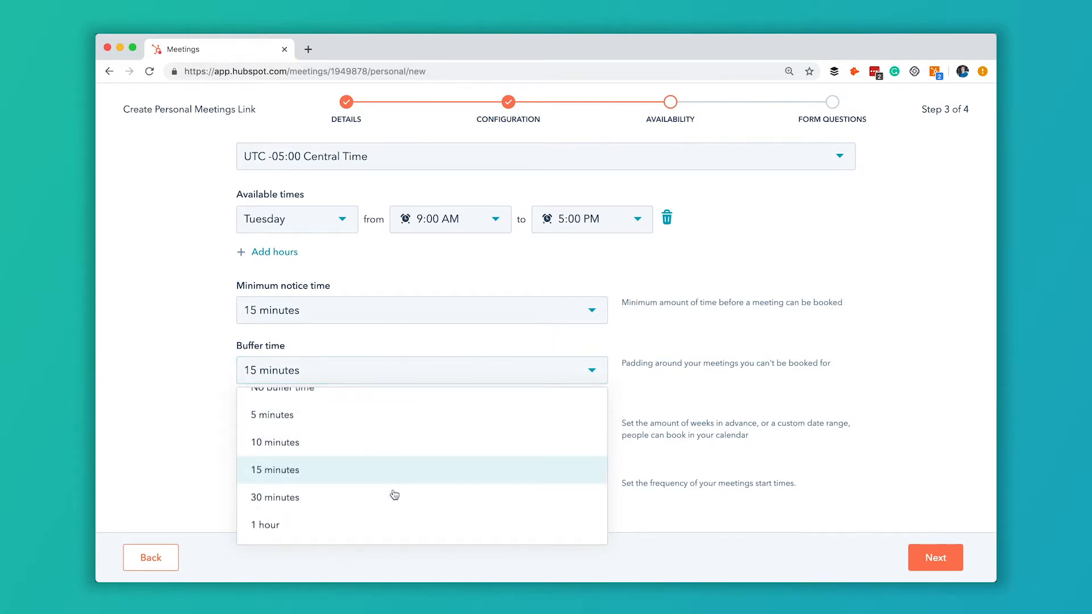
pyautogui.click(386, 527)
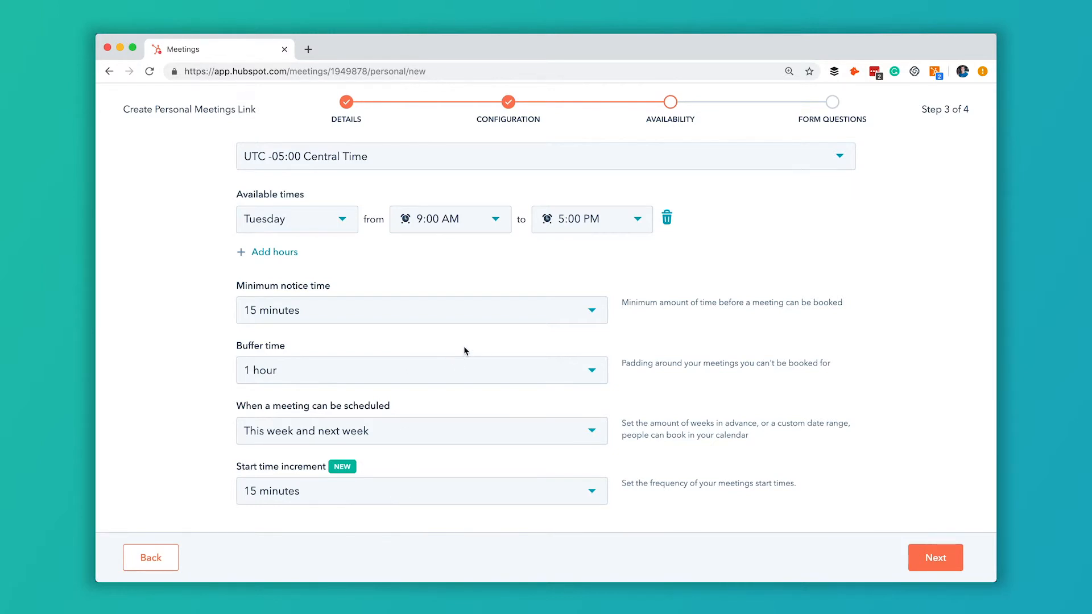
pyautogui.click(446, 432)
pyautogui.click(534, 494)
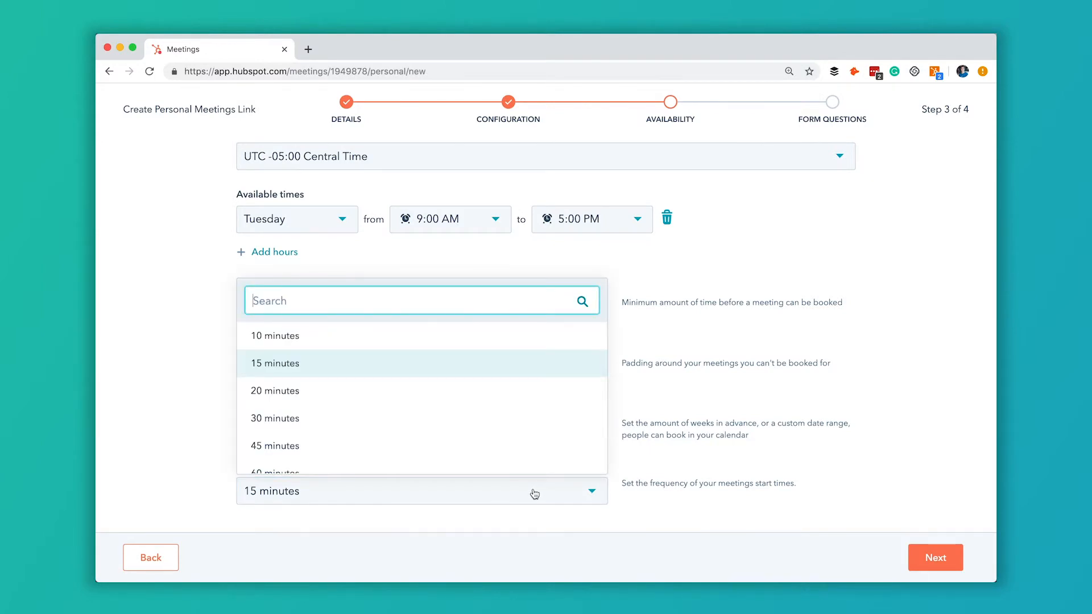
pyautogui.click(479, 492)
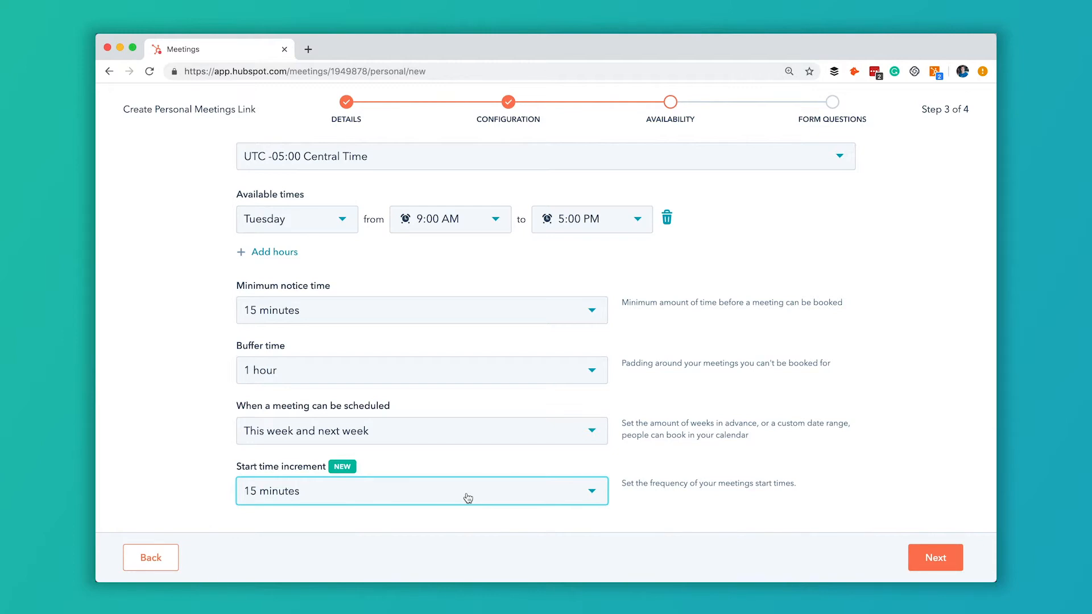
pyautogui.click(526, 491)
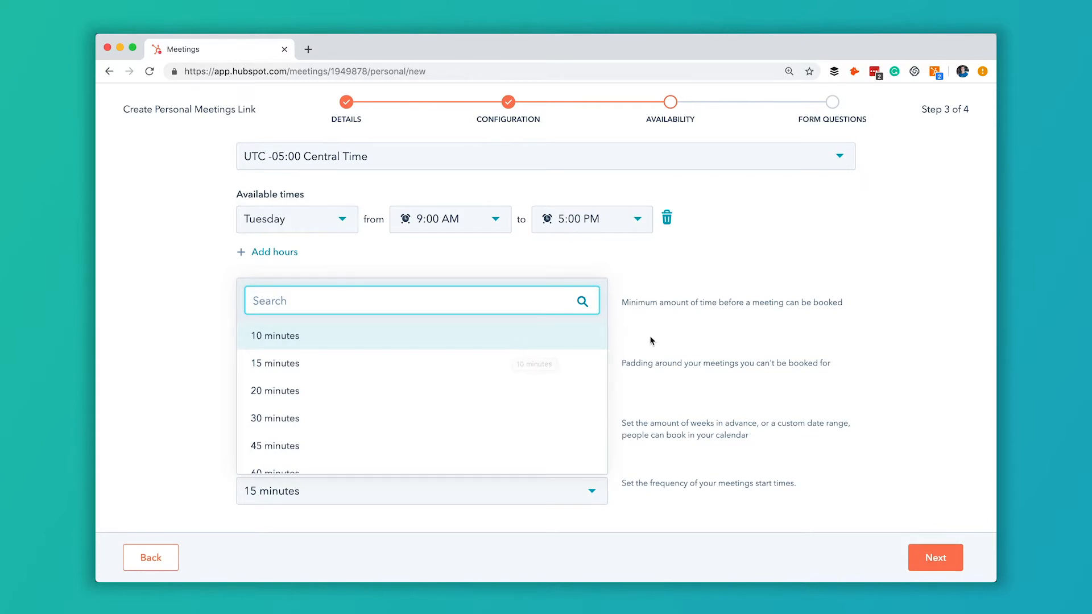
pyautogui.click(541, 370)
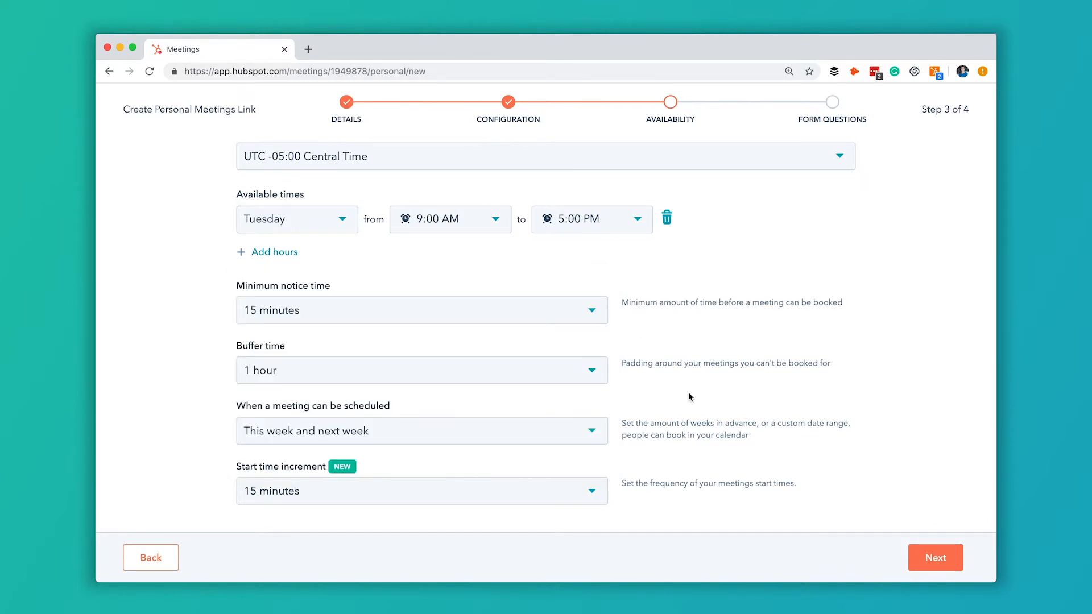
pyautogui.scroll(1, 690, 397)
pyautogui.scroll(-1, 691, 397)
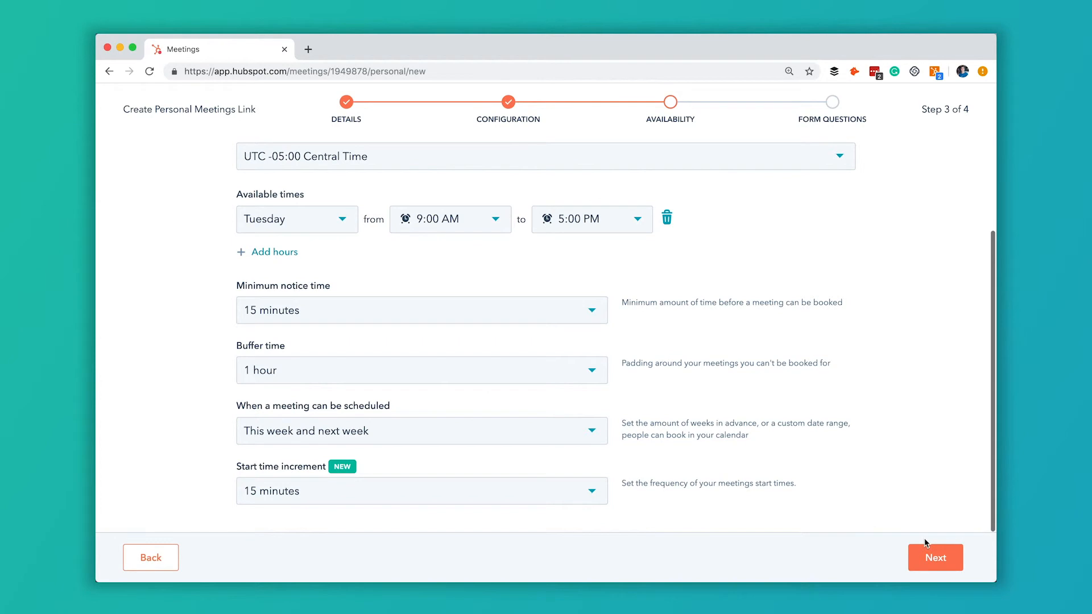
# Step: On the form questions step, browse contact properties but cancel without adding one
pyautogui.click(936, 558)
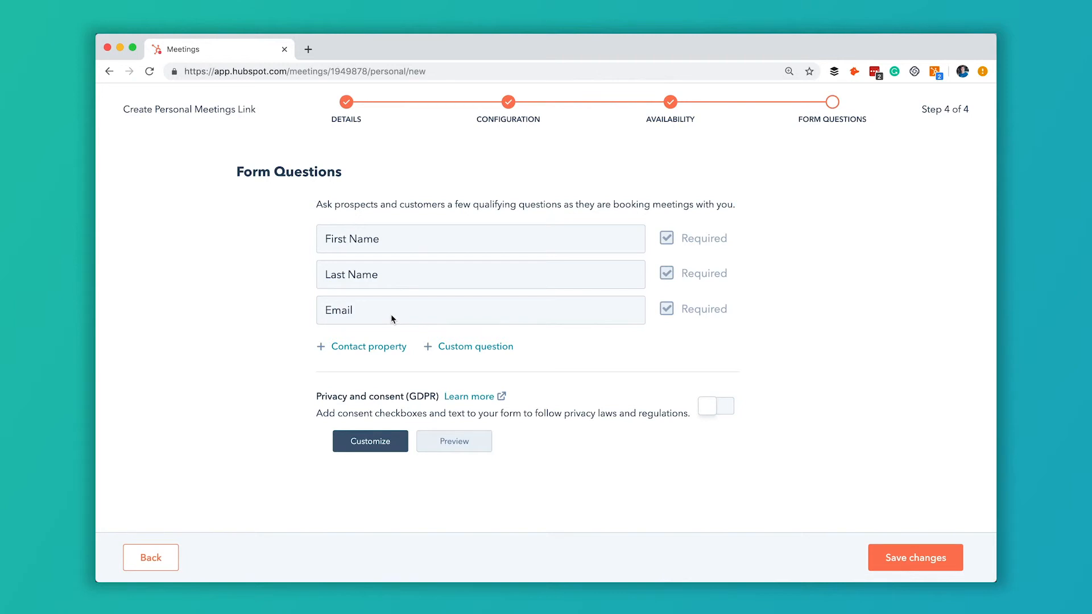
pyautogui.click(380, 348)
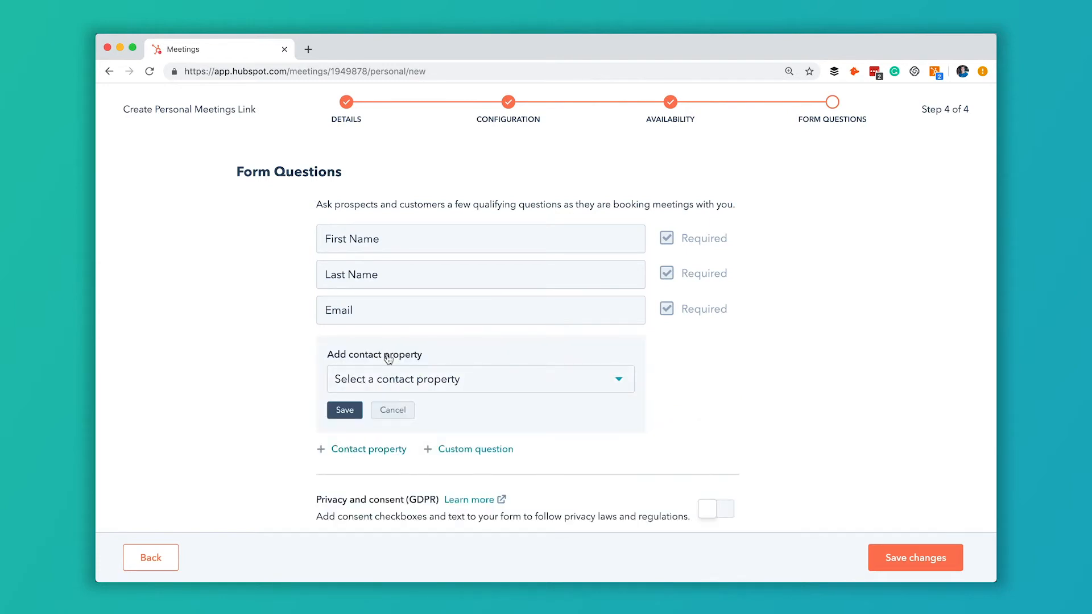
pyautogui.click(454, 382)
pyautogui.scroll(-1, 479, 326)
pyautogui.scroll(-5, 479, 326)
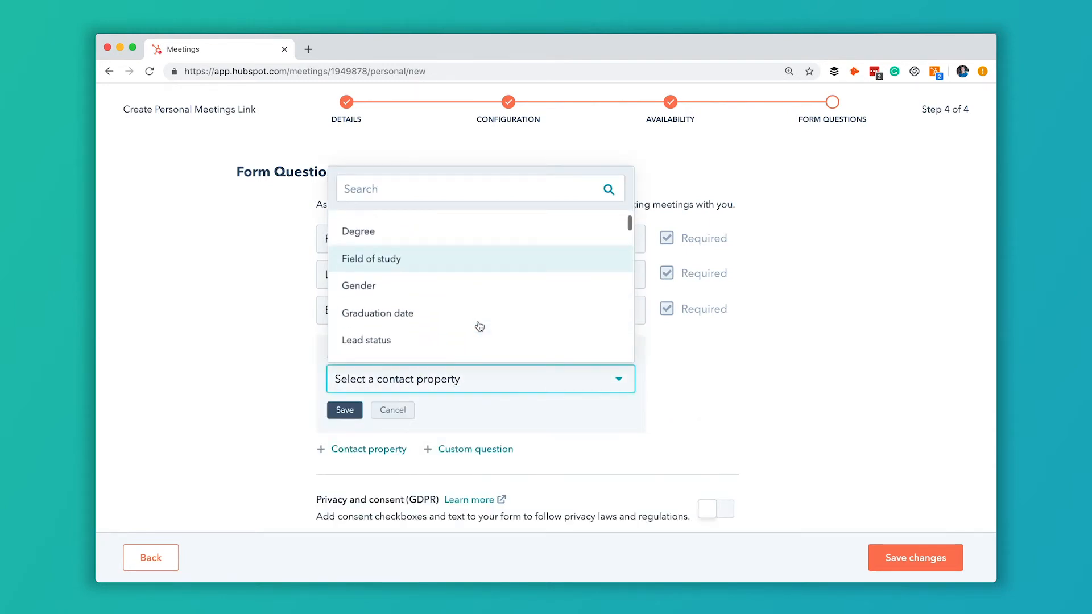
pyautogui.scroll(3, 479, 335)
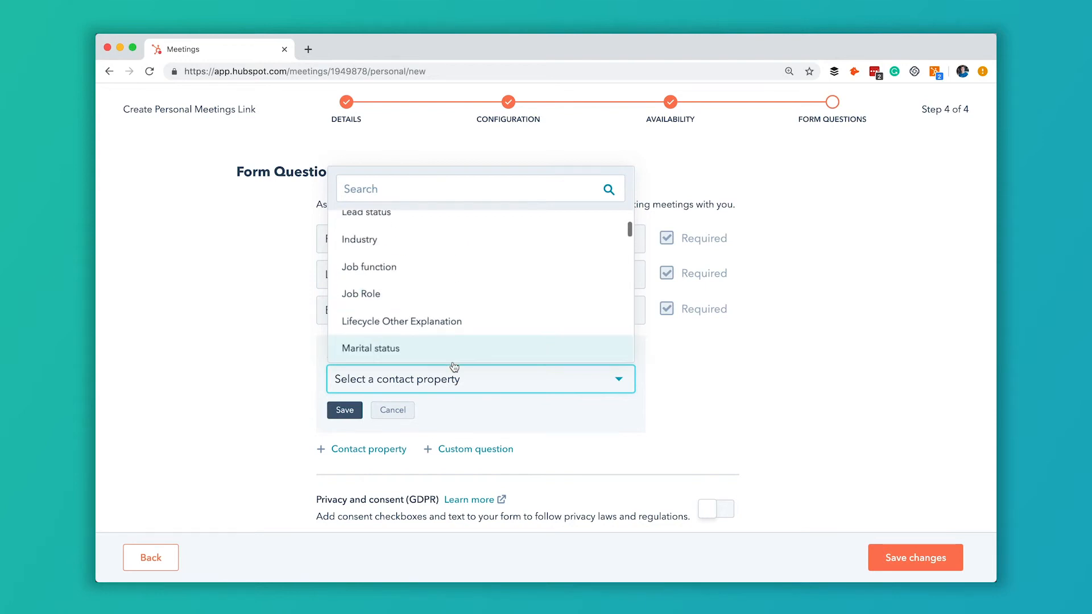
pyautogui.click(397, 414)
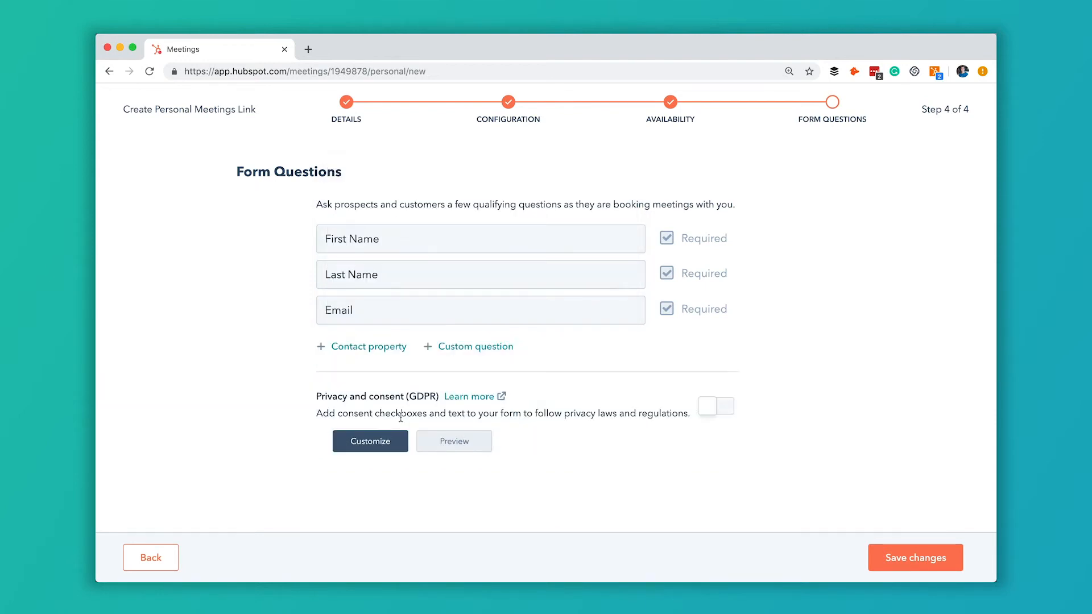
# Step: Add the custom question 'custom question?', leave privacy consent off, and create the link
pyautogui.click(480, 346)
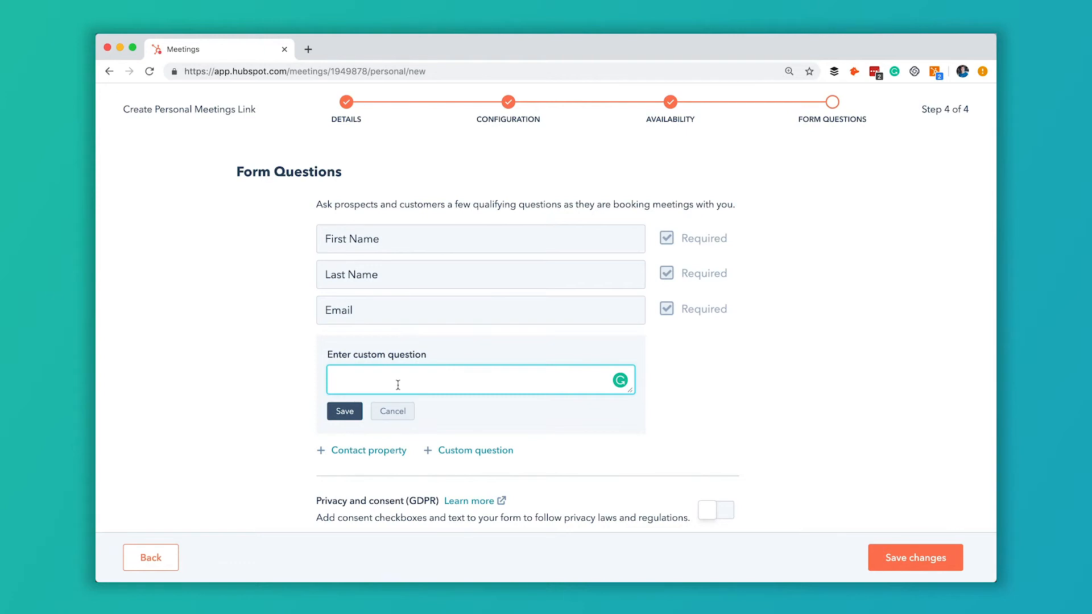
pyautogui.write('custom question?')
pyautogui.click(343, 411)
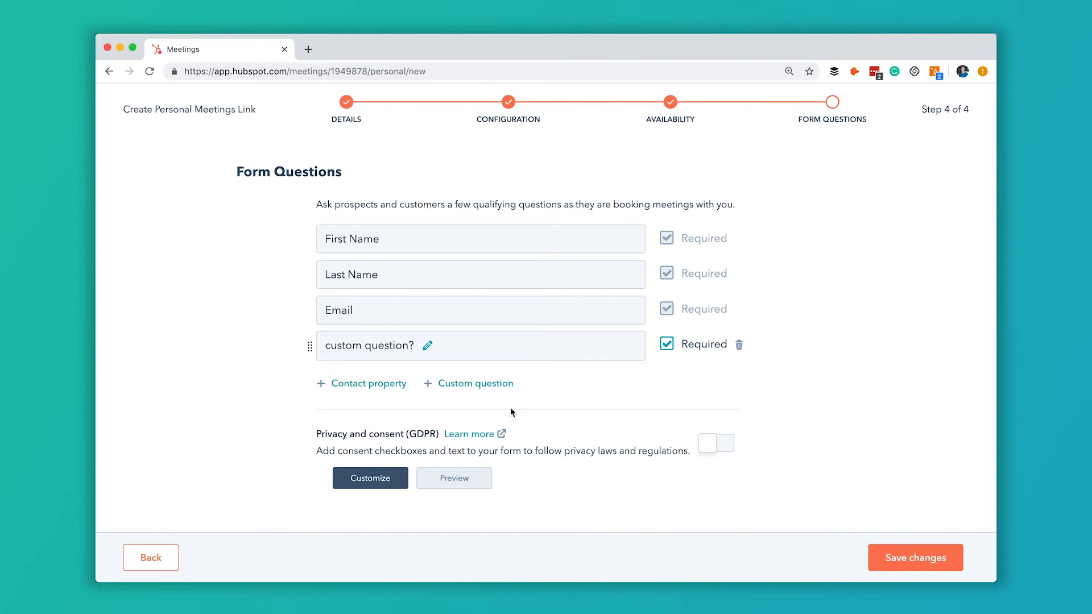
pyautogui.click(717, 449)
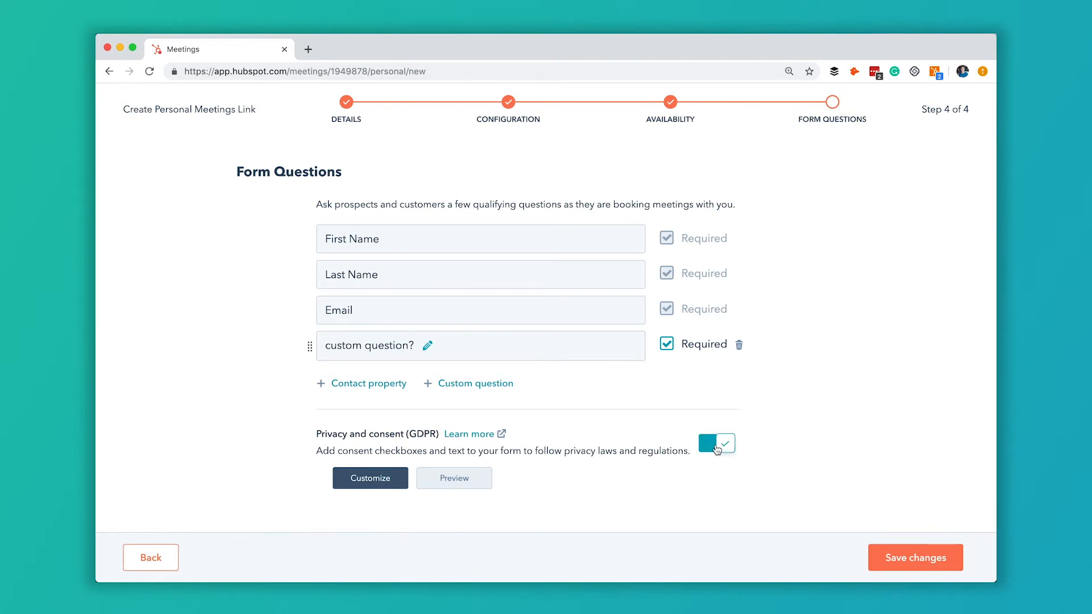
pyautogui.click(723, 450)
pyautogui.click(894, 553)
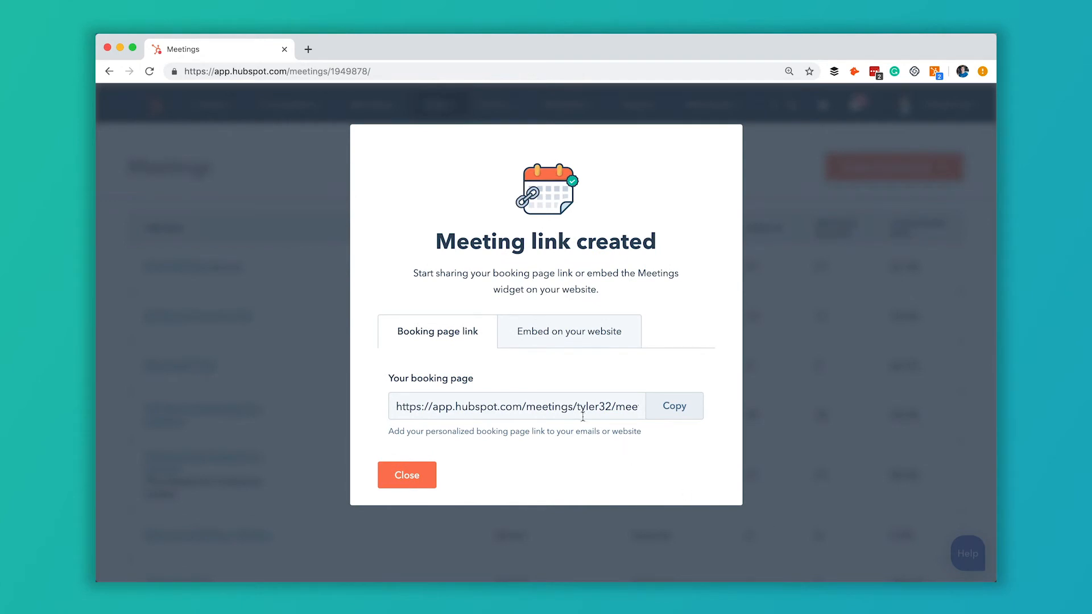
# Step: View the website embed code, then return to the booking page link
pyautogui.click(501, 408)
pyautogui.click(591, 337)
pyautogui.scroll(-2, 542, 439)
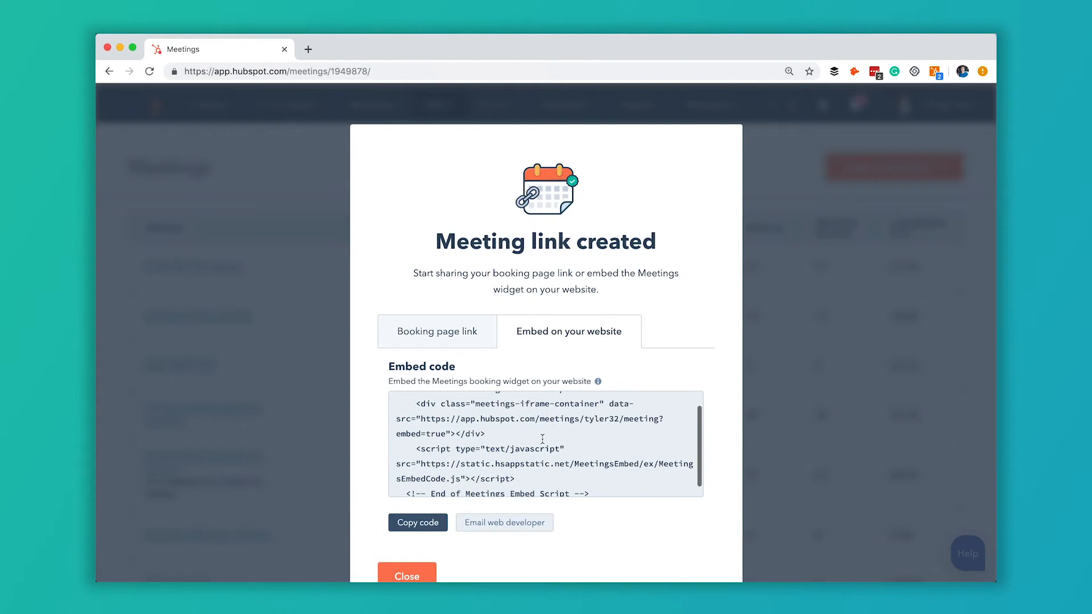
pyautogui.scroll(2, 542, 439)
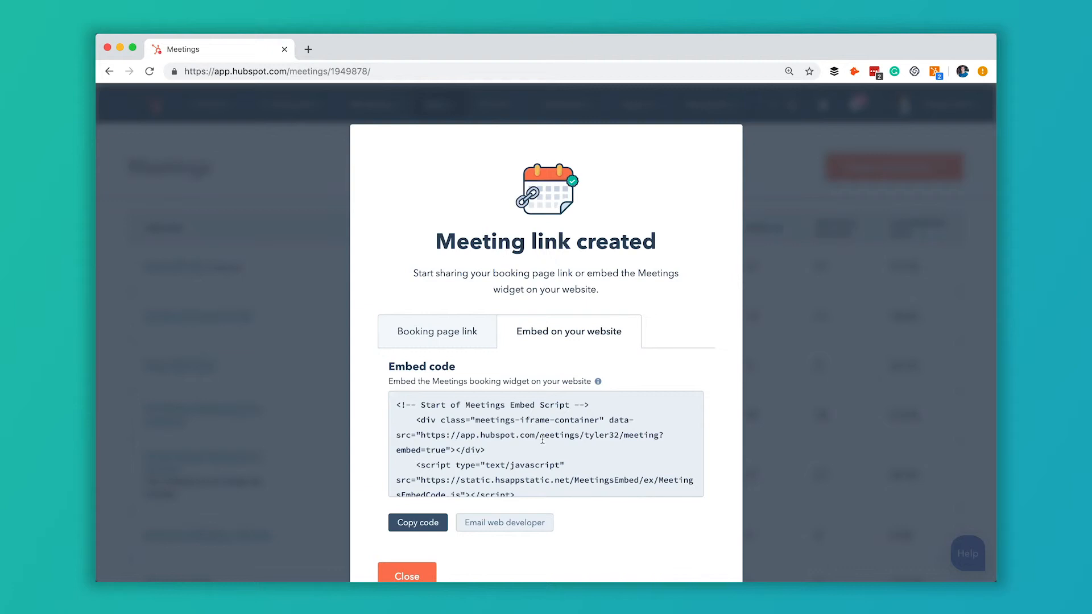
pyautogui.scroll(-1, 575, 376)
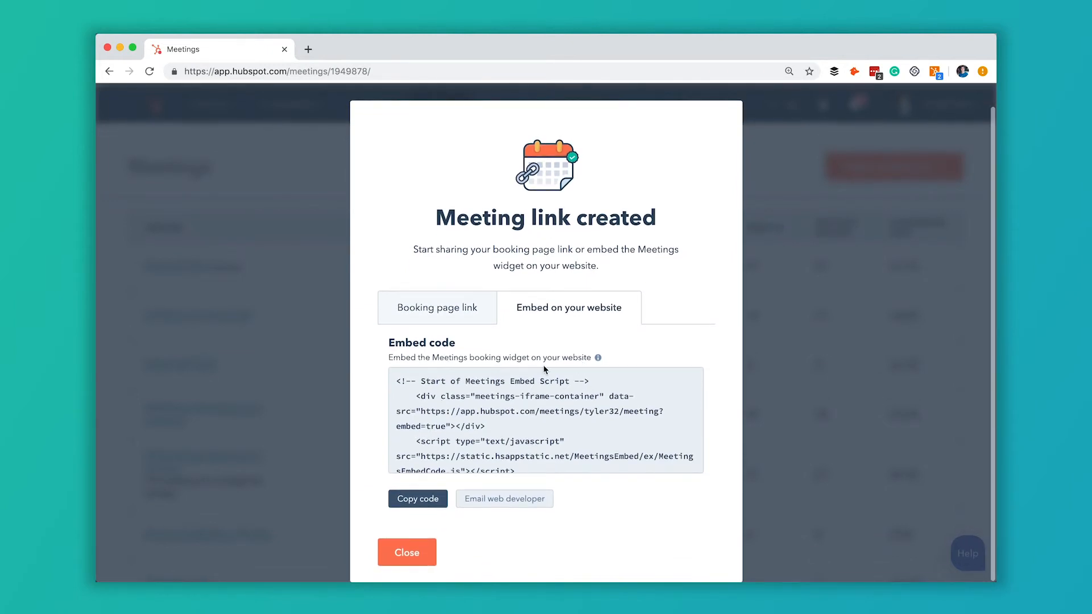
pyautogui.click(467, 323)
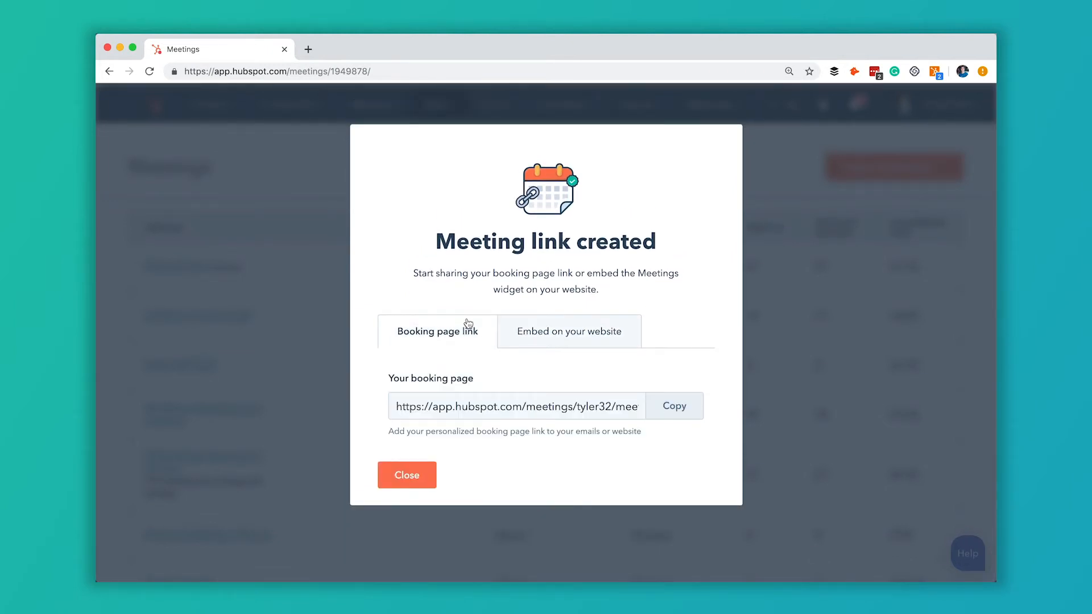
# Step: Close the link-created dialog and open the new meeting's booking page from the Meetings list
pyautogui.click(419, 479)
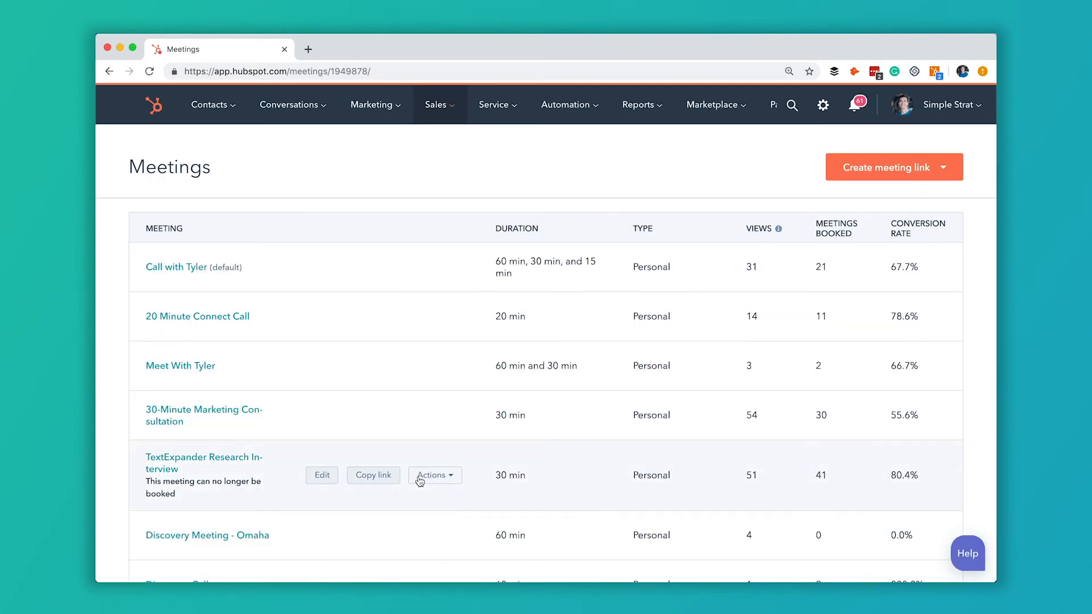
pyautogui.scroll(-5, 310, 371)
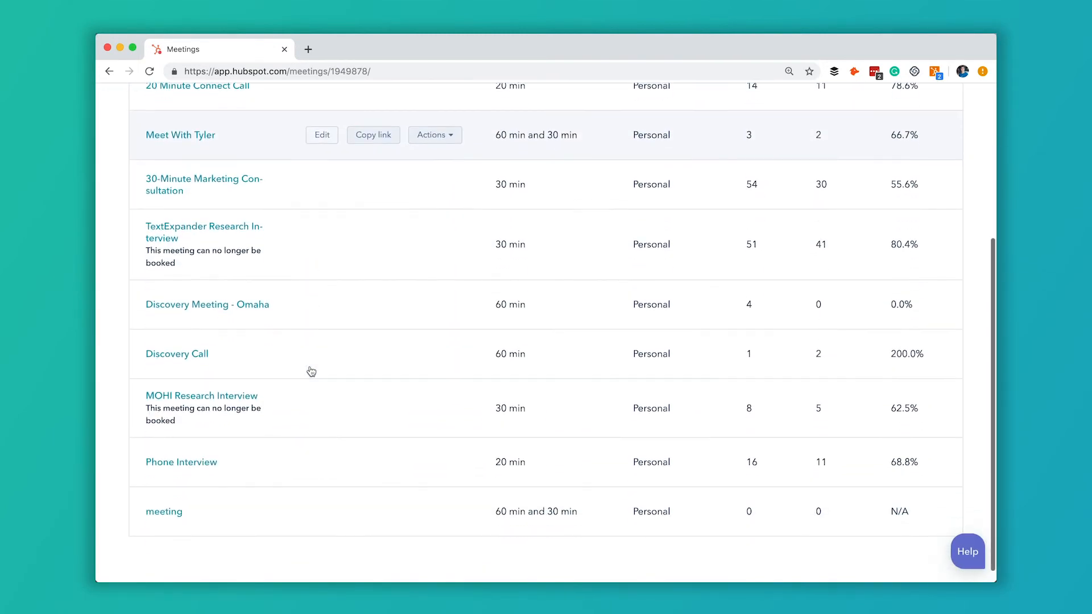
pyautogui.scroll(3, 311, 370)
pyautogui.scroll(-3, 310, 371)
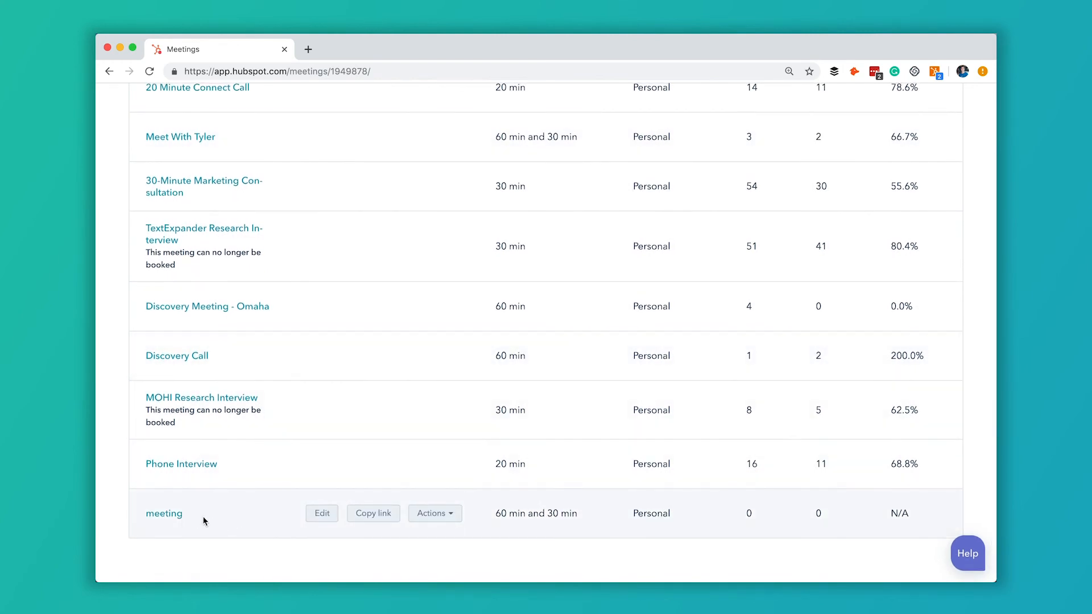
pyautogui.click(171, 516)
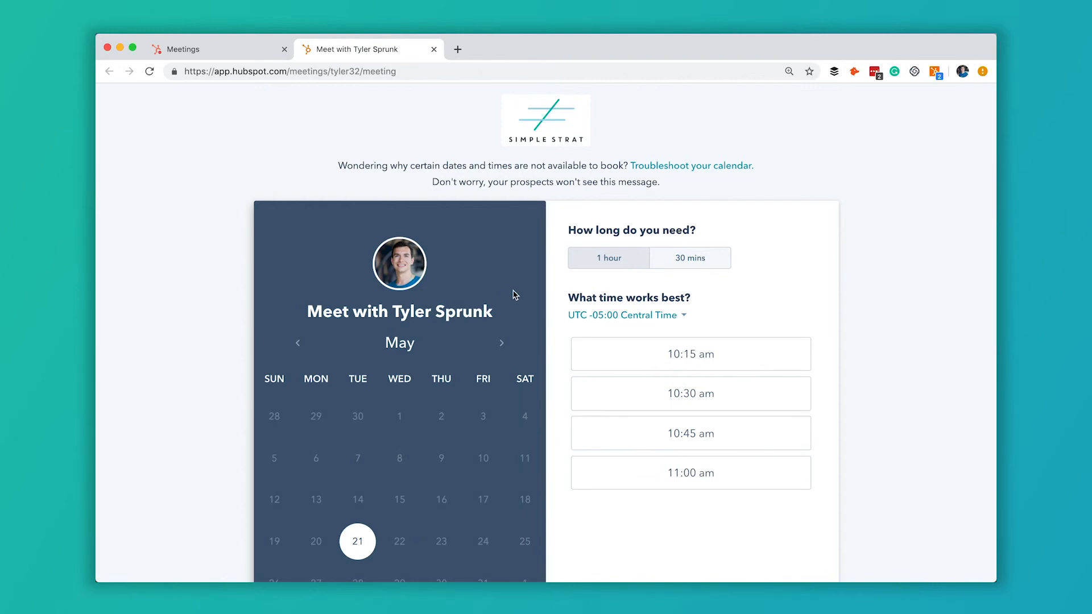
# Step: On the booking page, choose a 30-minute meeting and the 10:30 am slot on Tuesday, May 21
pyautogui.scroll(-2, 556, 283)
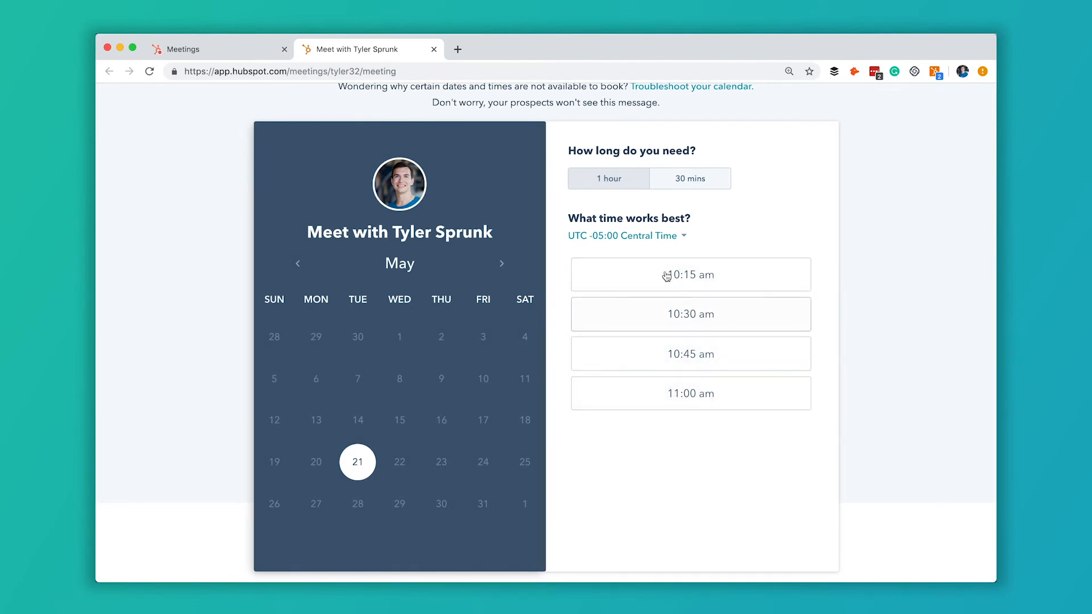
pyautogui.click(692, 186)
pyautogui.scroll(3, 712, 412)
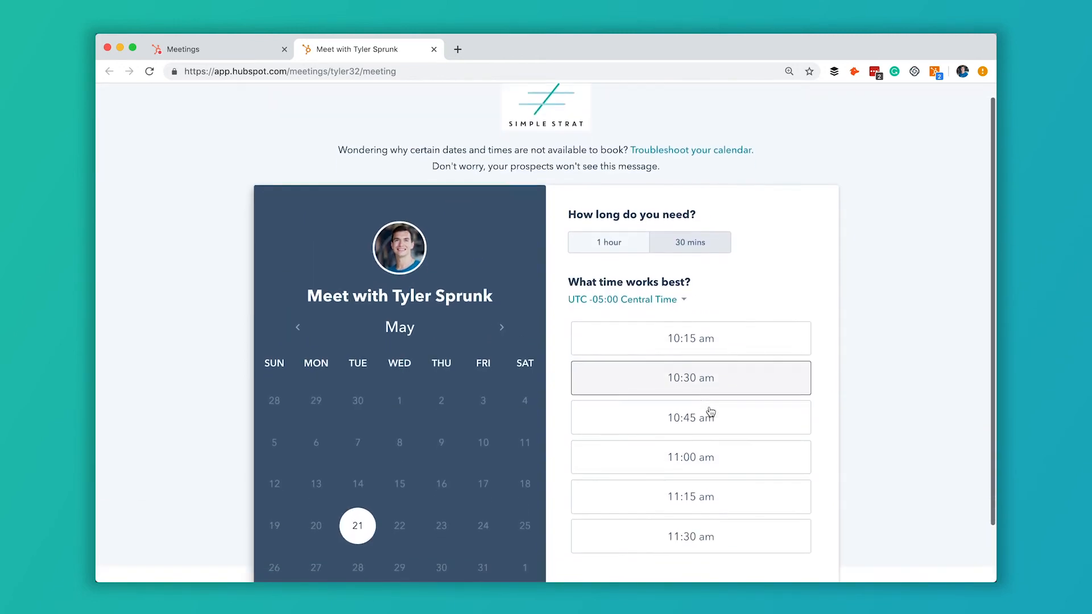
pyautogui.scroll(-3, 711, 411)
pyautogui.scroll(3, 599, 200)
pyautogui.scroll(-3, 599, 200)
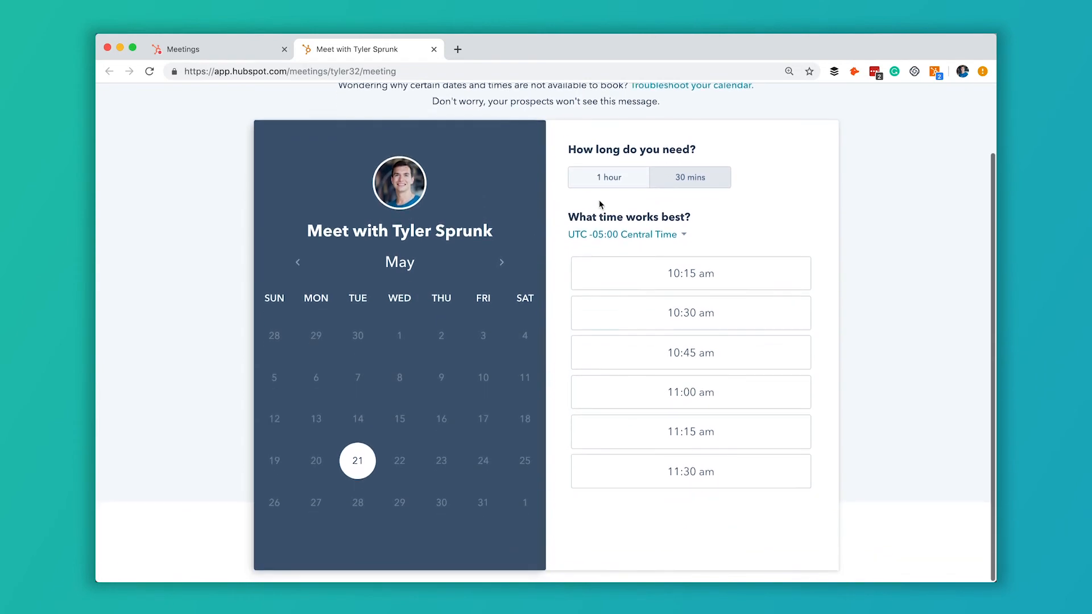
pyautogui.click(690, 312)
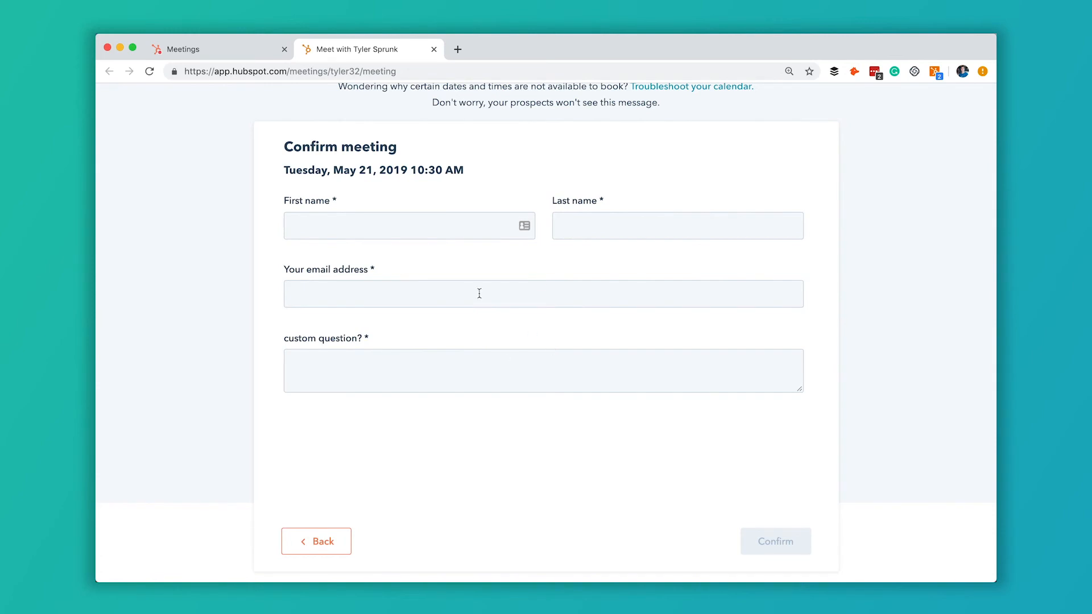
# Step: Enter the test booker's first and last name in the confirmation form
pyautogui.click(427, 232)
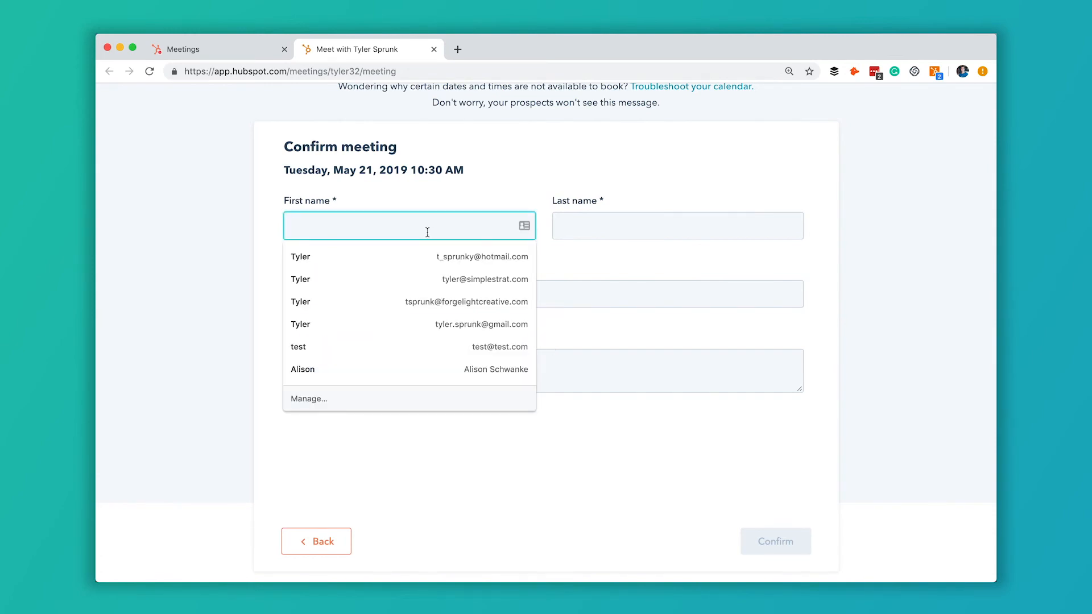
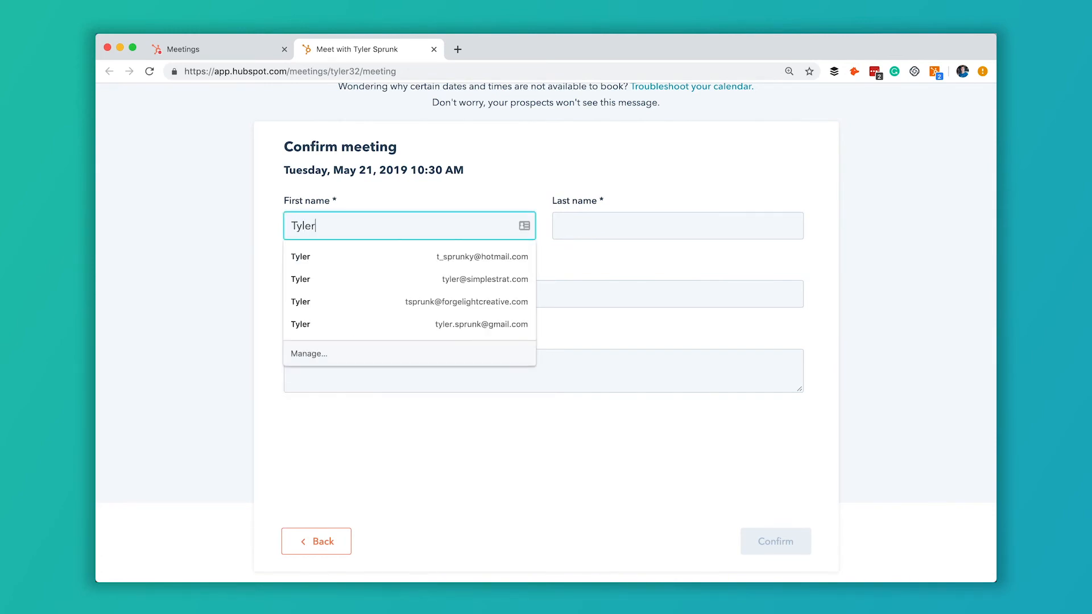
pyautogui.press('Tab')
# Step: Fill in the booker's email, answer the custom question with 'answer', and confirm the booking
pyautogui.press('Tab')
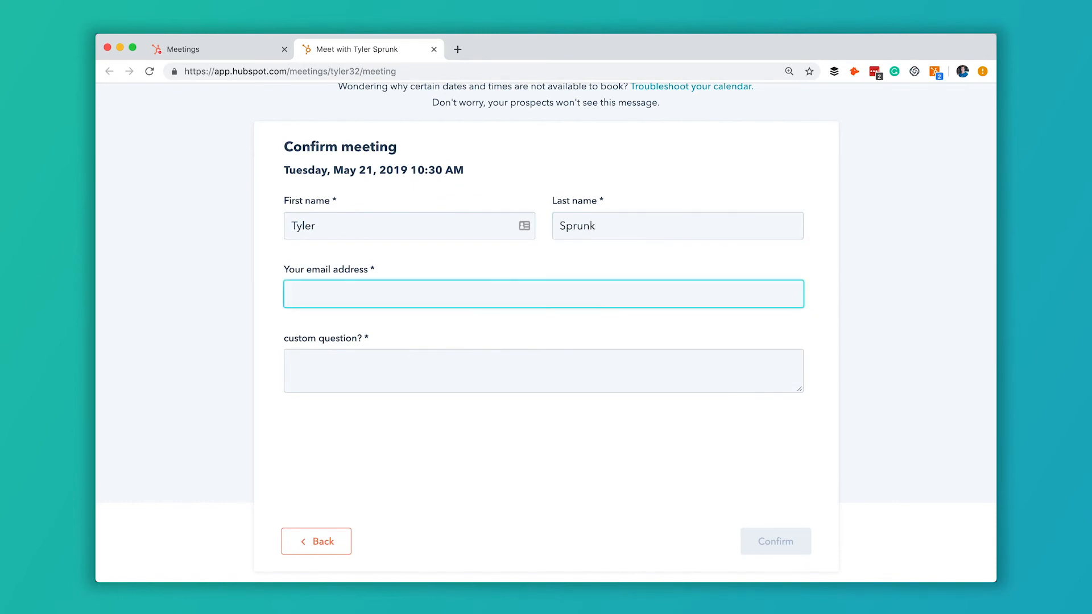
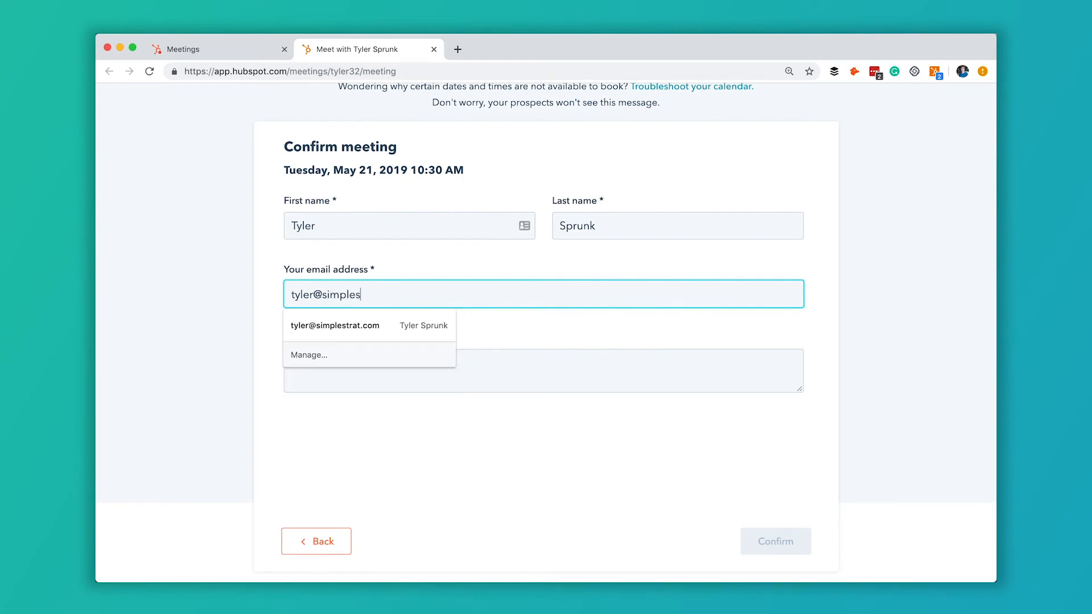
pyautogui.press('Tab')
pyautogui.write('answer')
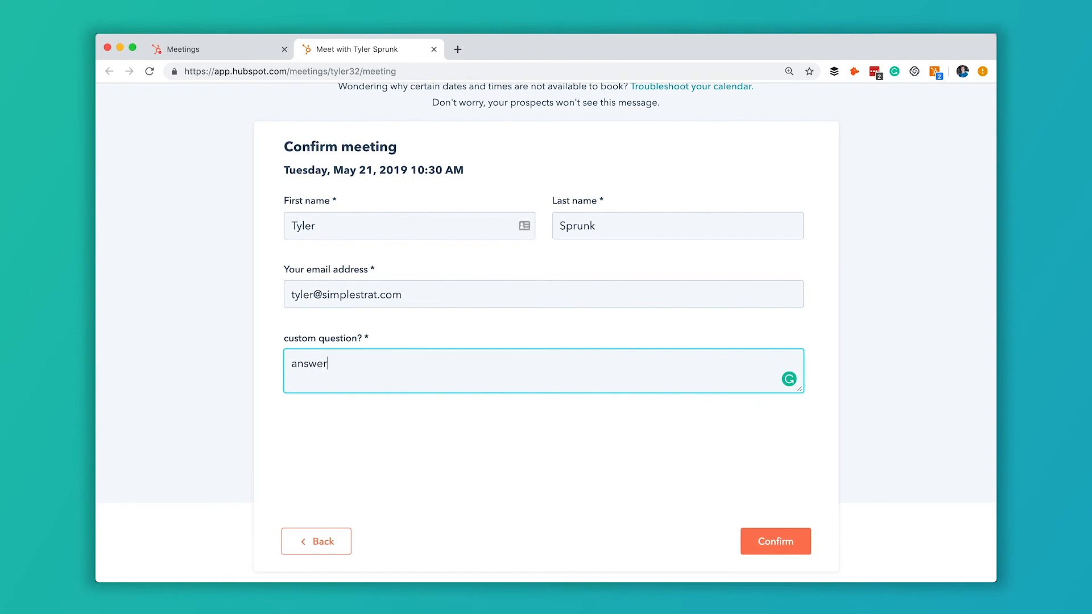
pyautogui.click(770, 541)
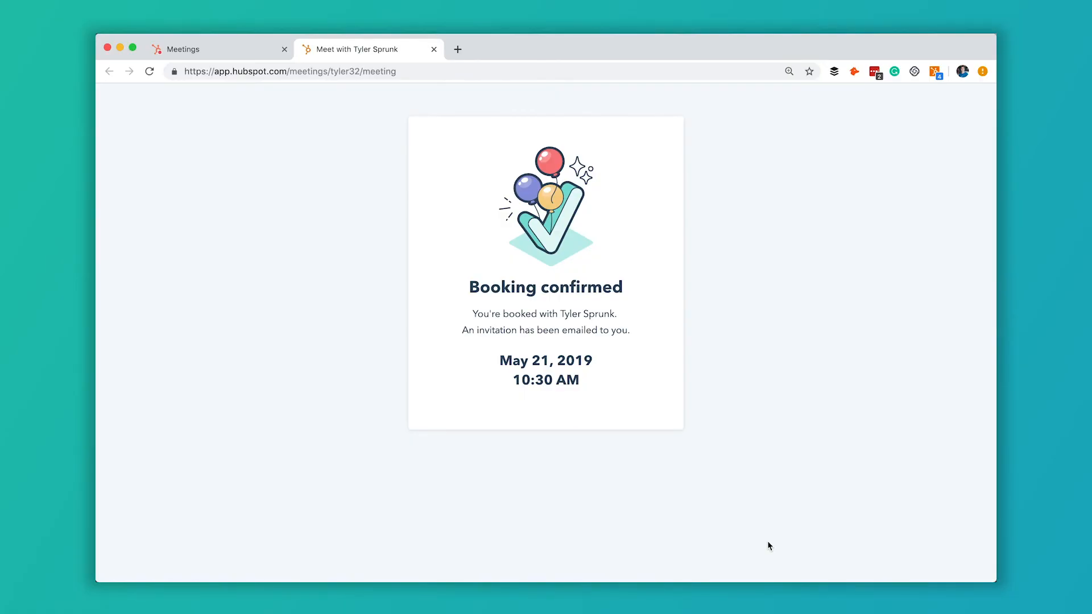
# Step: Load simplestrat.com in a new tab and scroll to the Free Consultation page's form
pyautogui.click(462, 52)
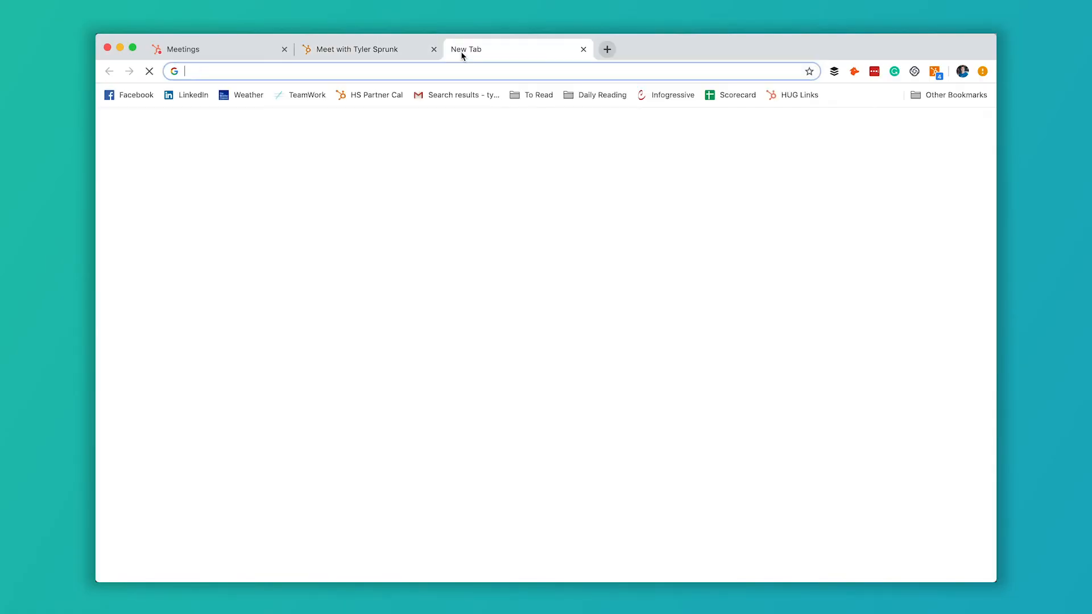
pyautogui.write('simplestrat')
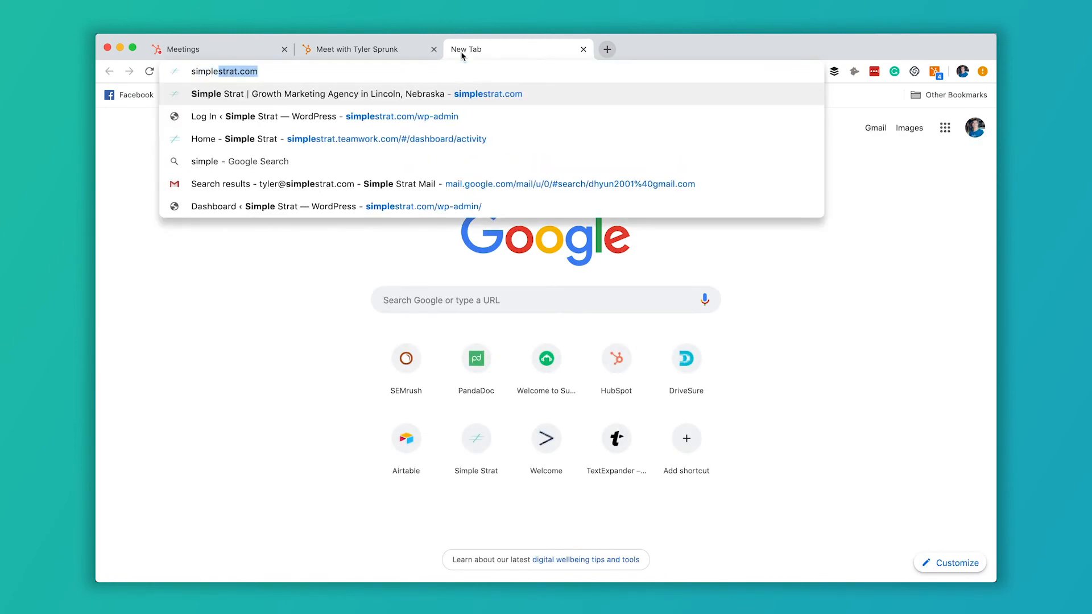
pyautogui.write('.com')
pyautogui.press('Return')
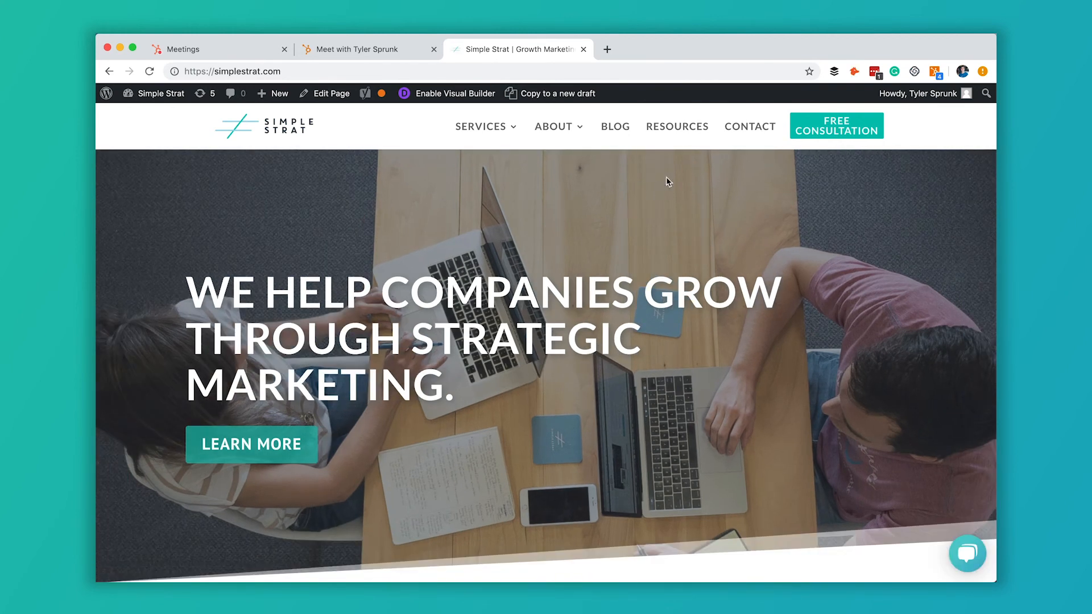
pyautogui.click(843, 133)
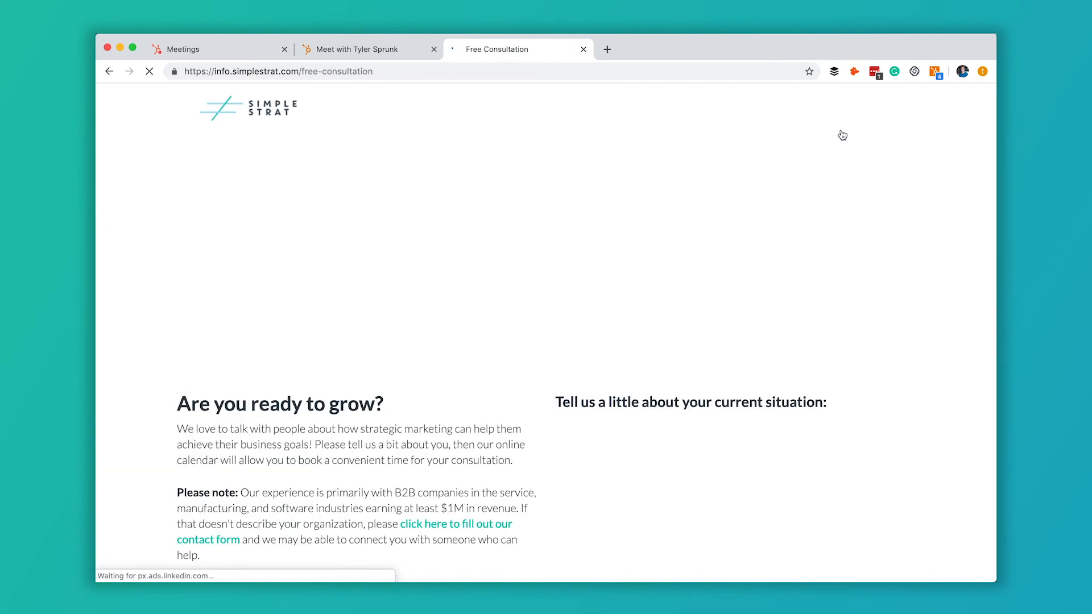
pyautogui.scroll(-3, 842, 134)
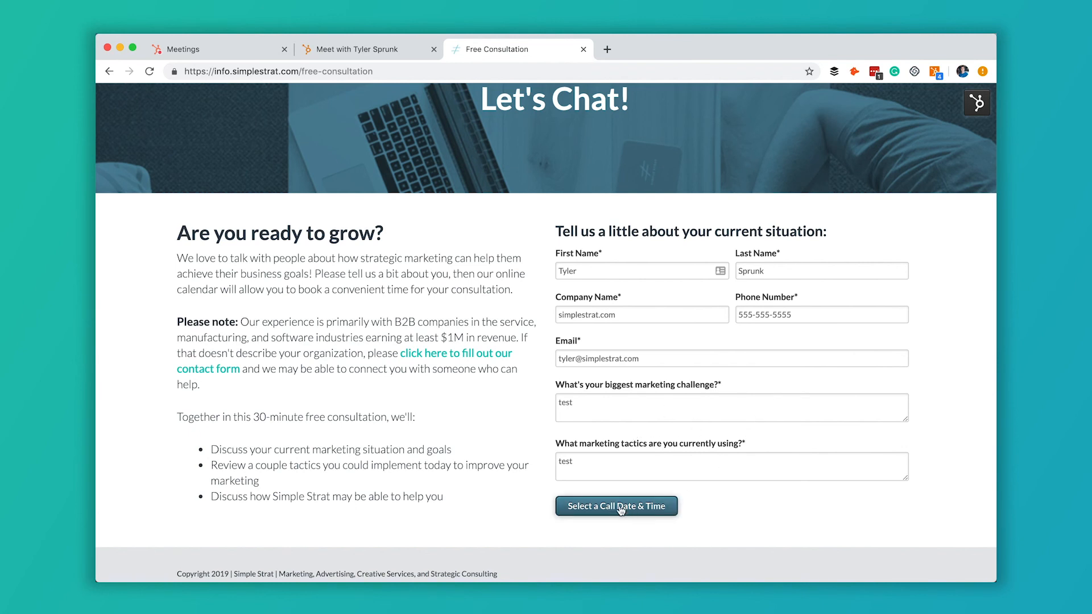
# Step: Submit the consultation form, then pick Friday, May 17 at 4:30 pm in the embedded calendar
pyautogui.click(654, 512)
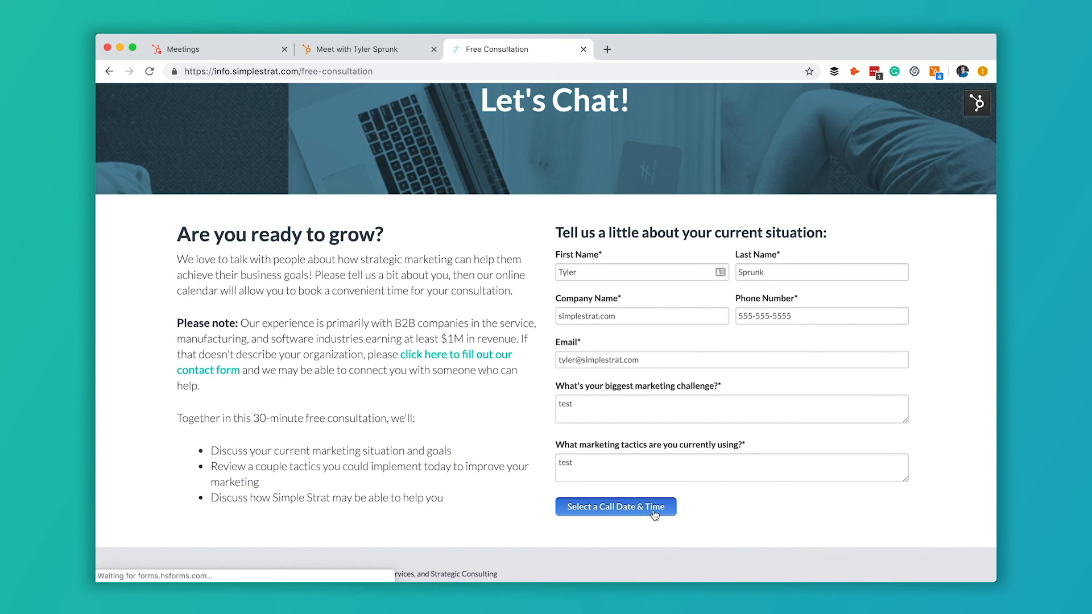
pyautogui.scroll(-7, 641, 402)
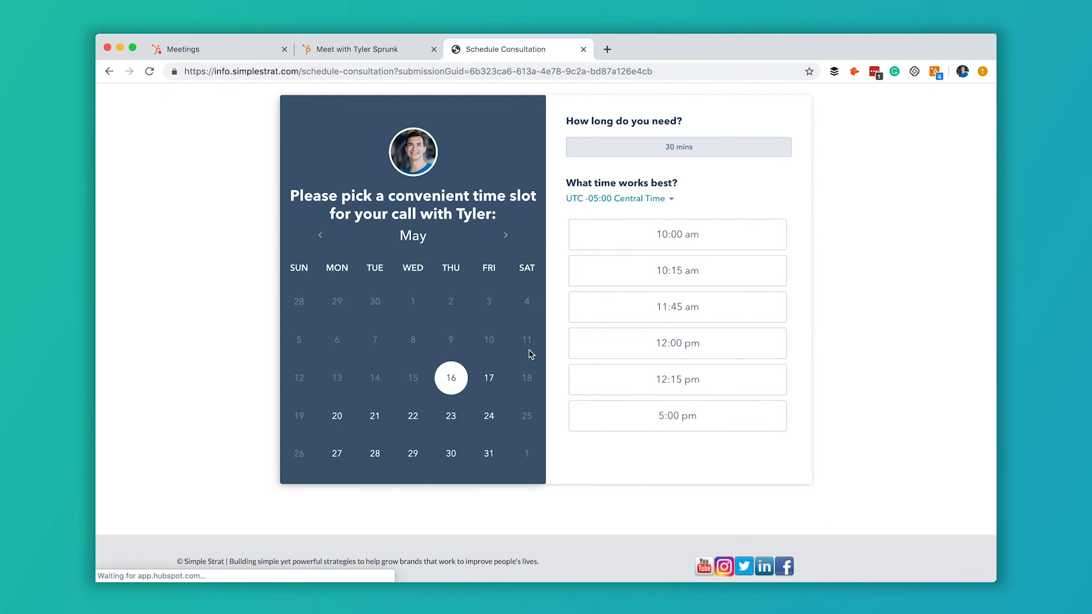
pyautogui.scroll(7, 548, 305)
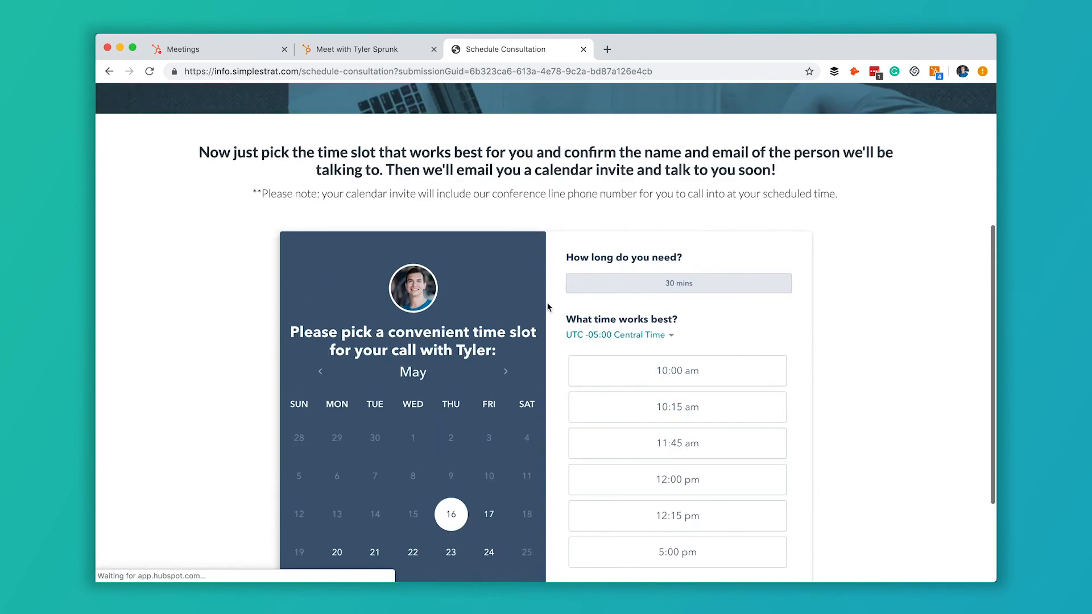
pyautogui.scroll(-7, 549, 307)
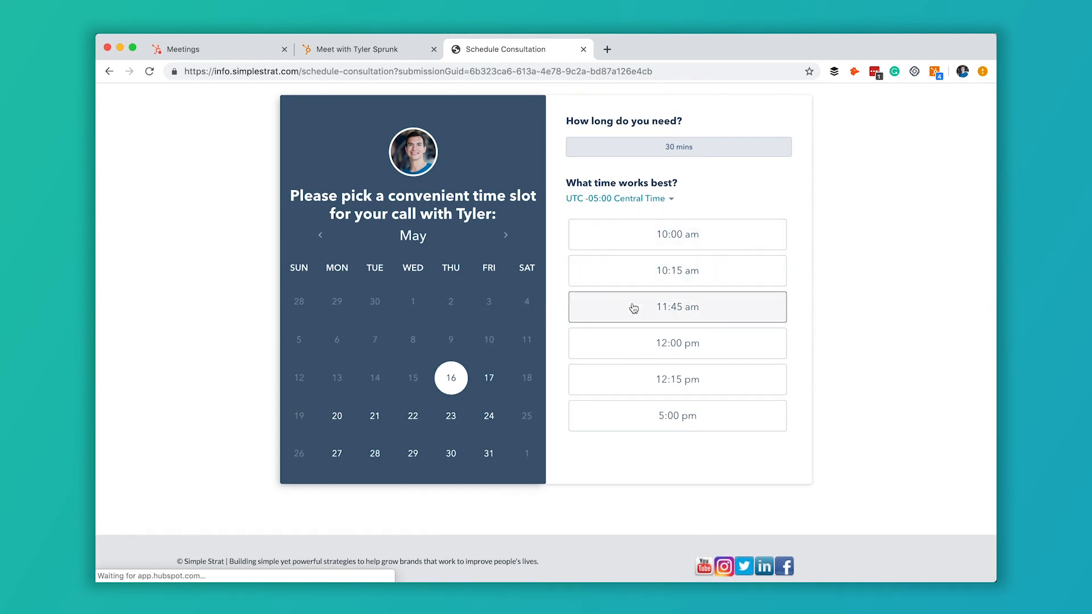
pyautogui.click(491, 381)
pyautogui.click(679, 349)
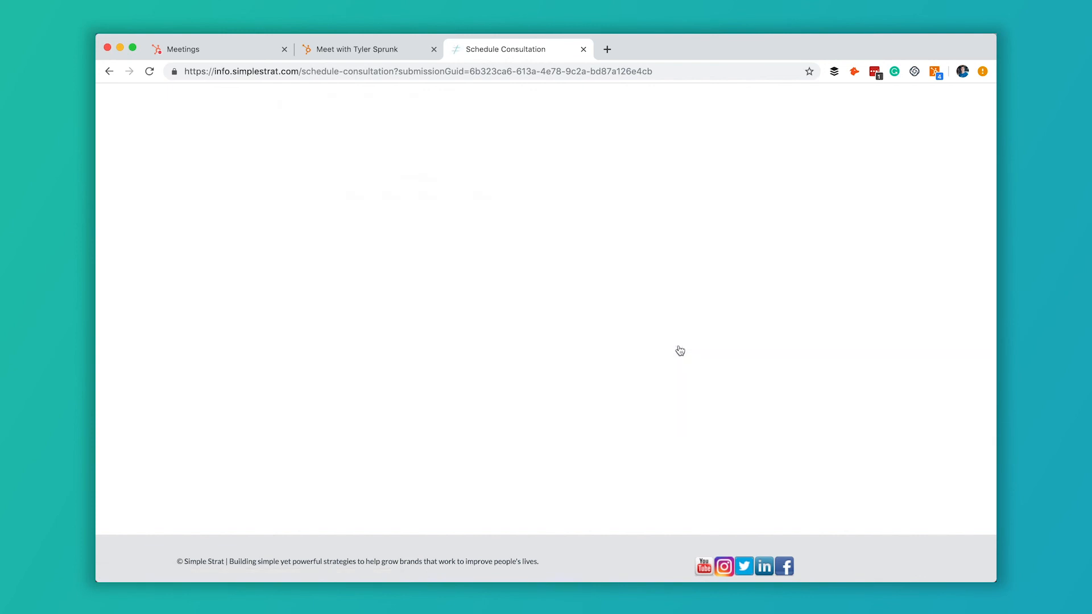